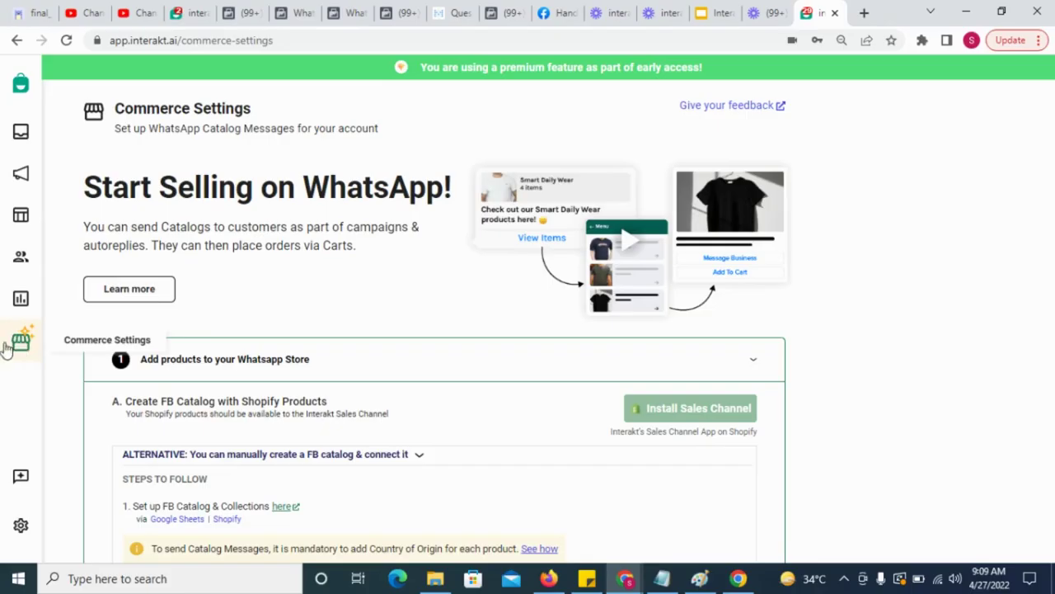
Disconnect the catalog under step 4, Facebook Catalog ID, and confirm with 'Yes, I am sure'.
scroll(216, 343, "down", 4)
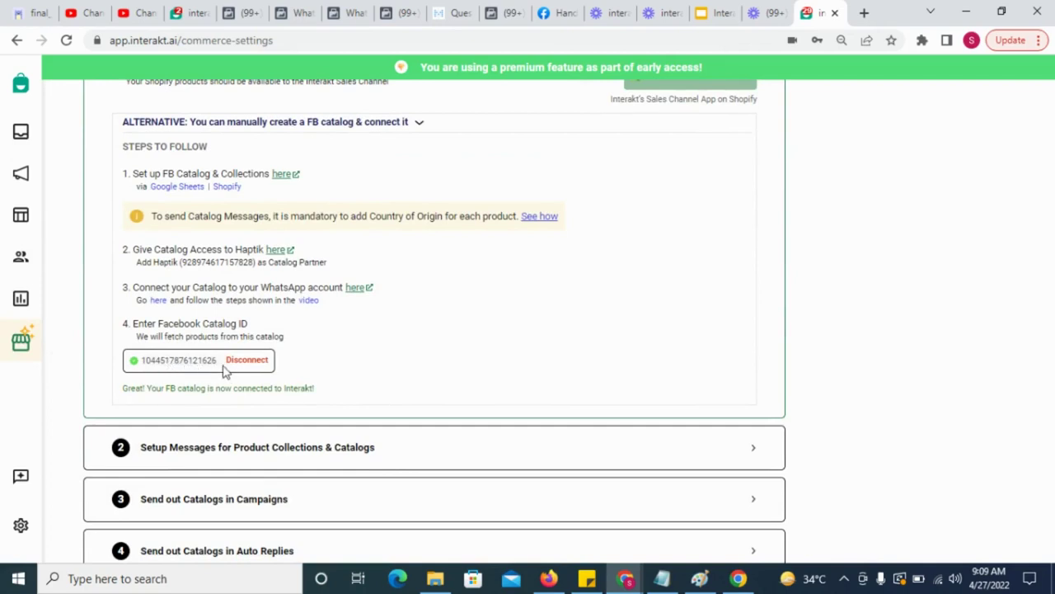
left_click(246, 362)
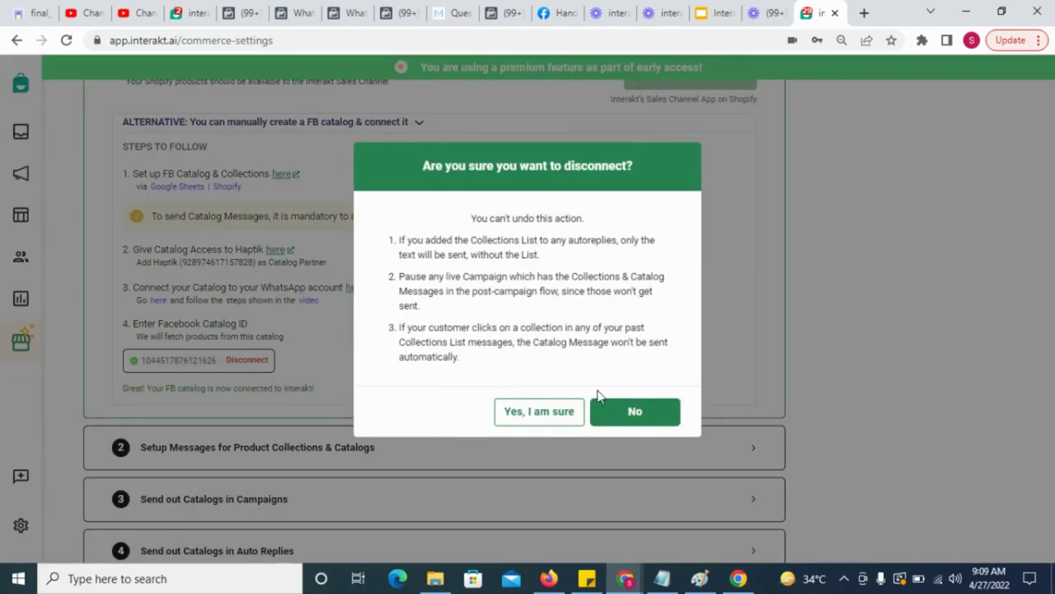
left_click(555, 412)
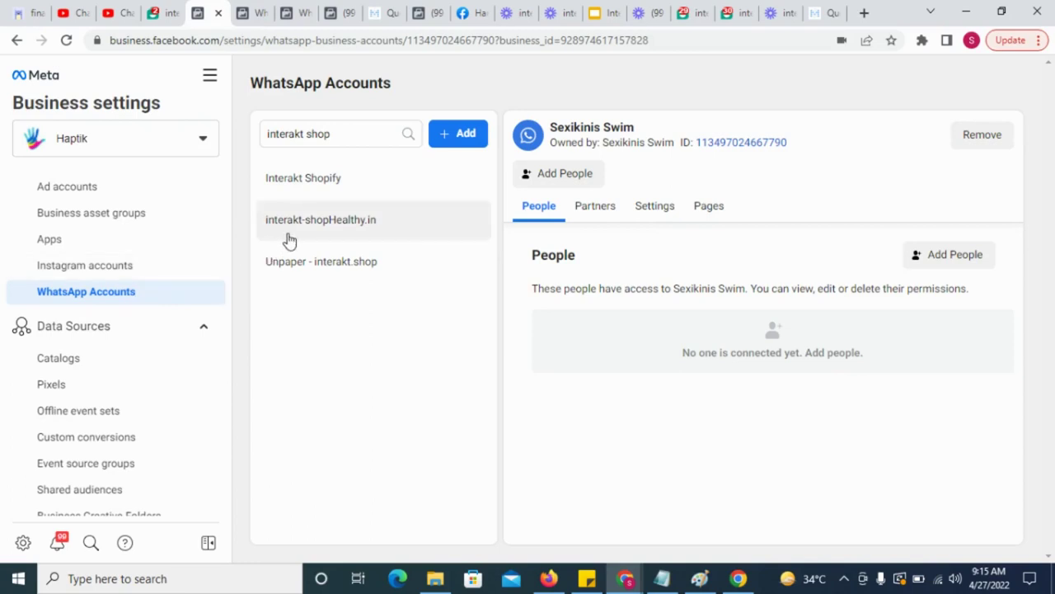
Disconnect the Interakt Shopify account's catalog from WhatsApp Manager's Catalog page and confirm.
left_click(338, 193)
left_click(594, 212)
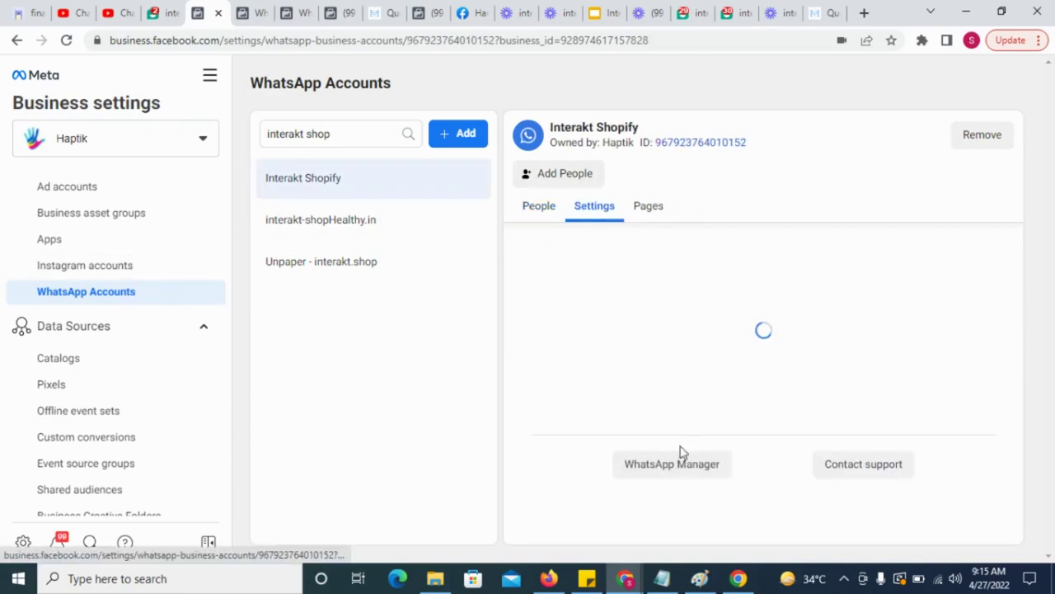
scroll(681, 495, "down", 2)
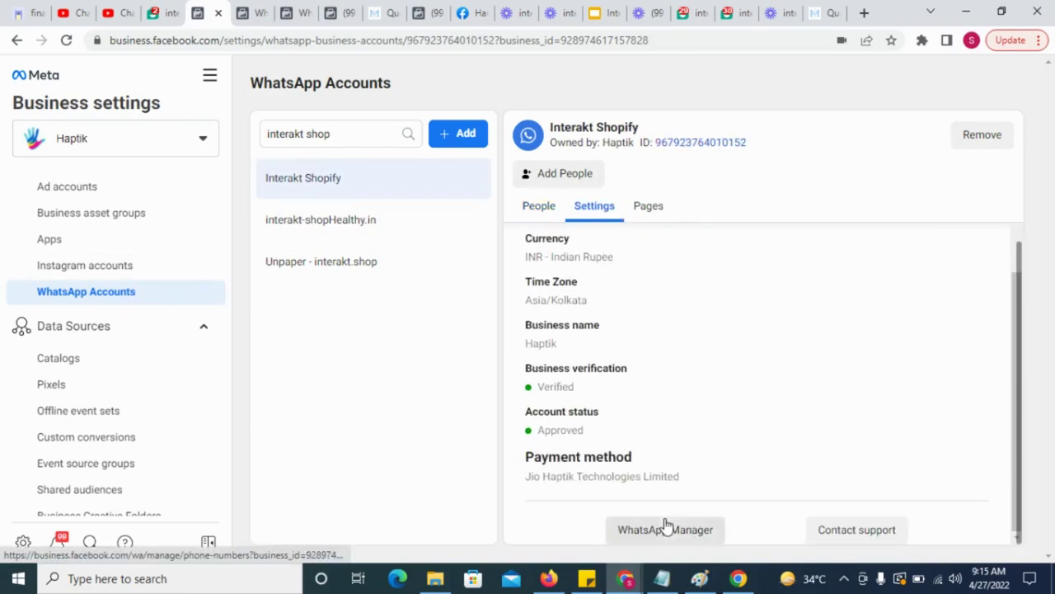
left_click(693, 532)
left_click(31, 311)
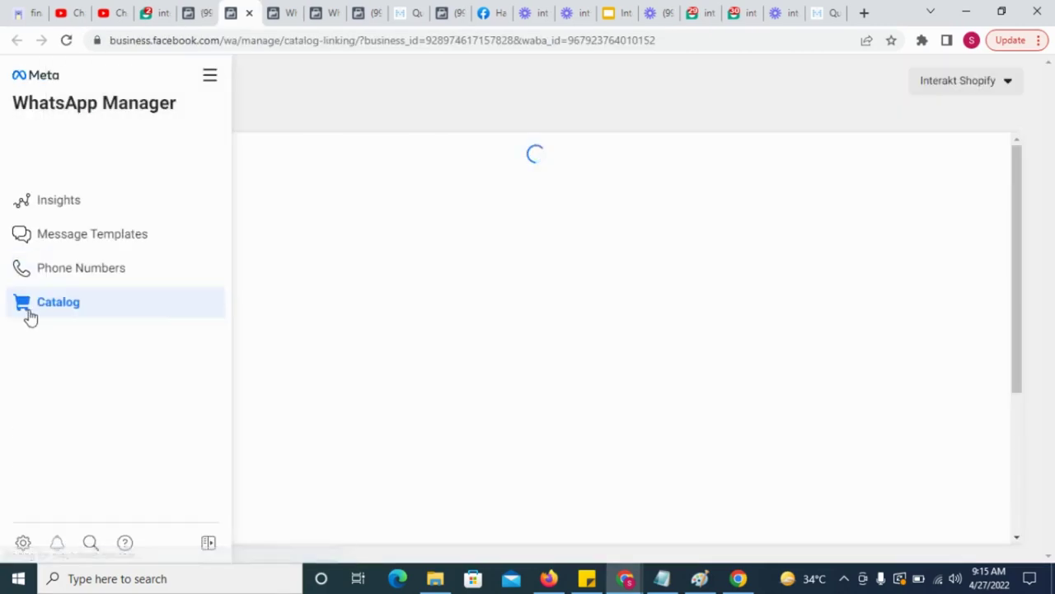
left_click(415, 247)
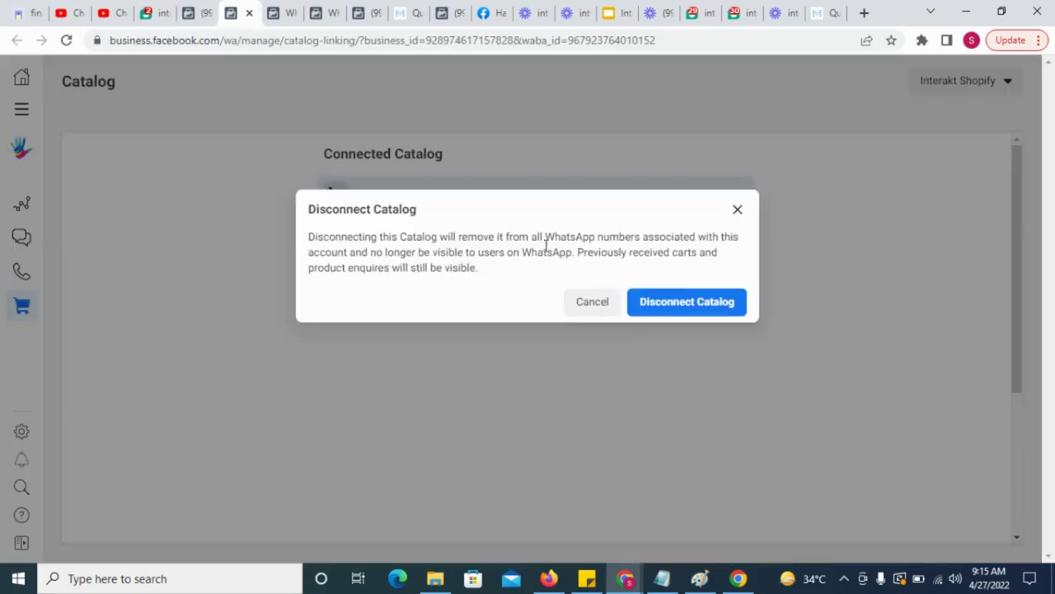
left_click(682, 302)
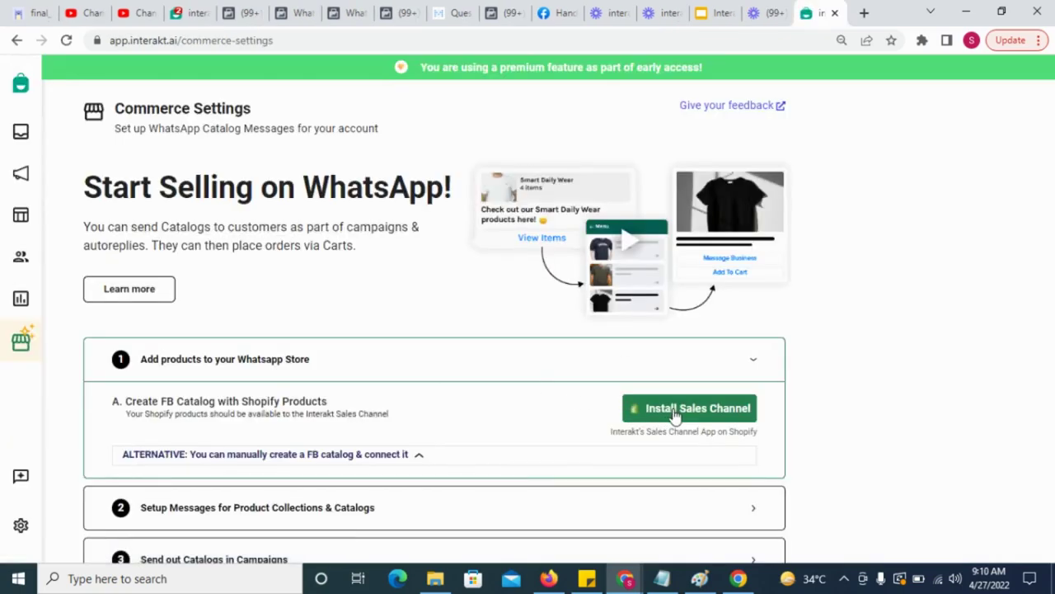
Add the WhatsApp Sales Channel app to the Shopify store and start 'Set up your WhatsApp Store!'.
left_click(675, 412)
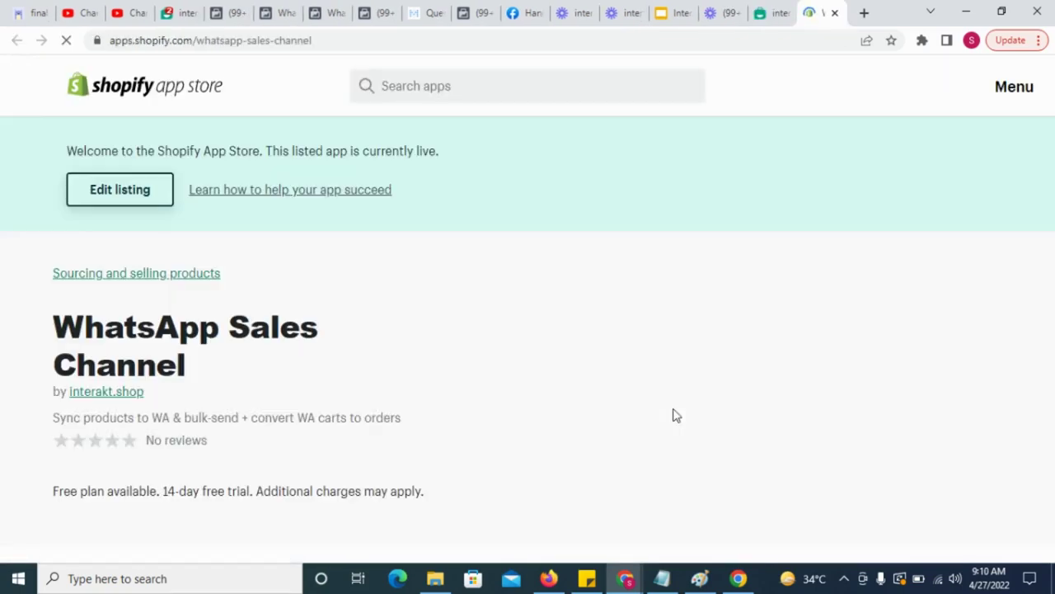
scroll(320, 477, "down", 1)
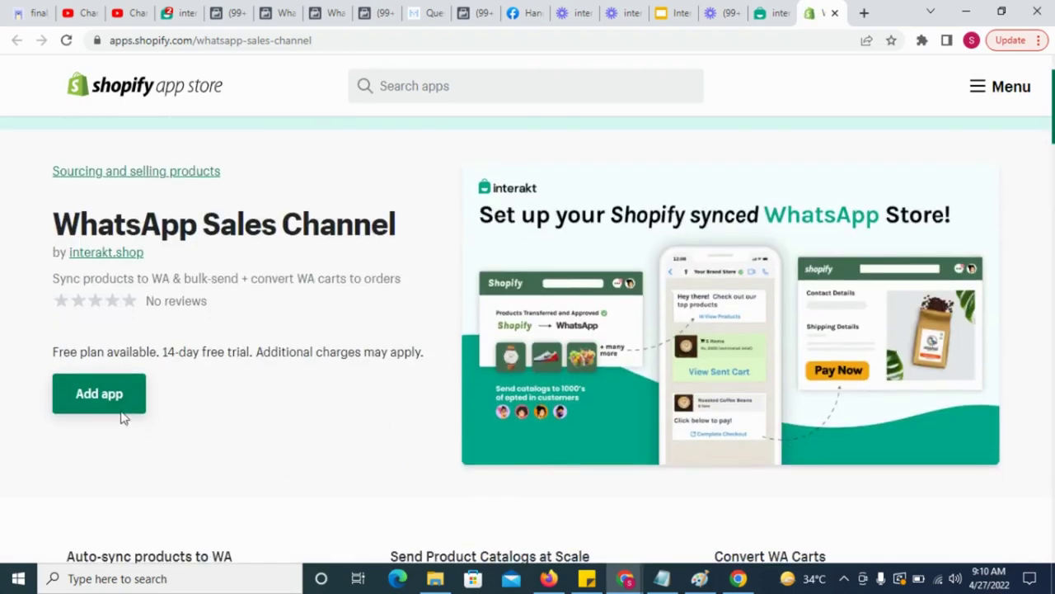
left_click(115, 409)
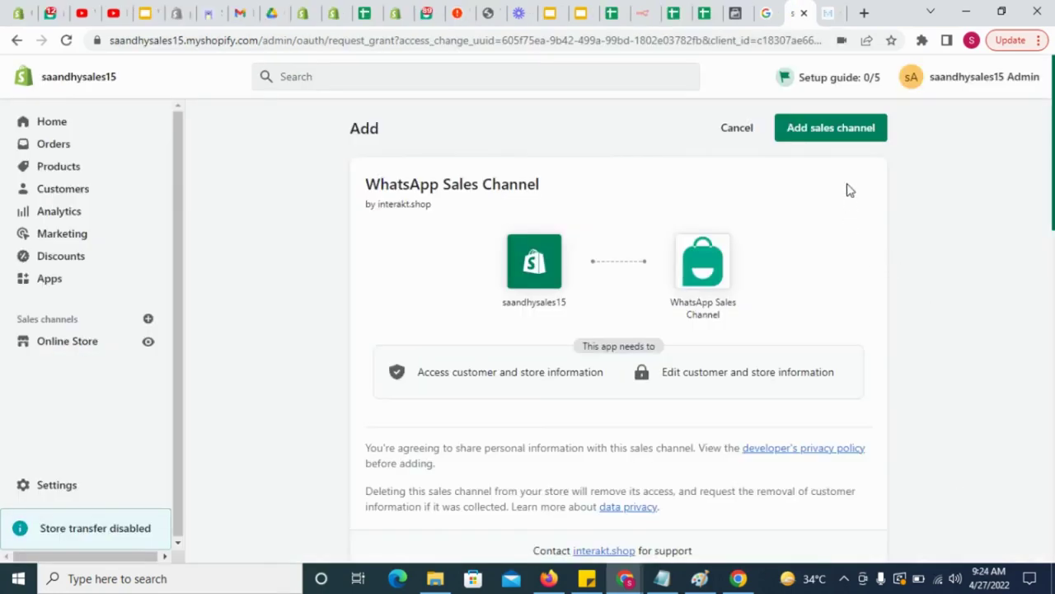
left_click(841, 127)
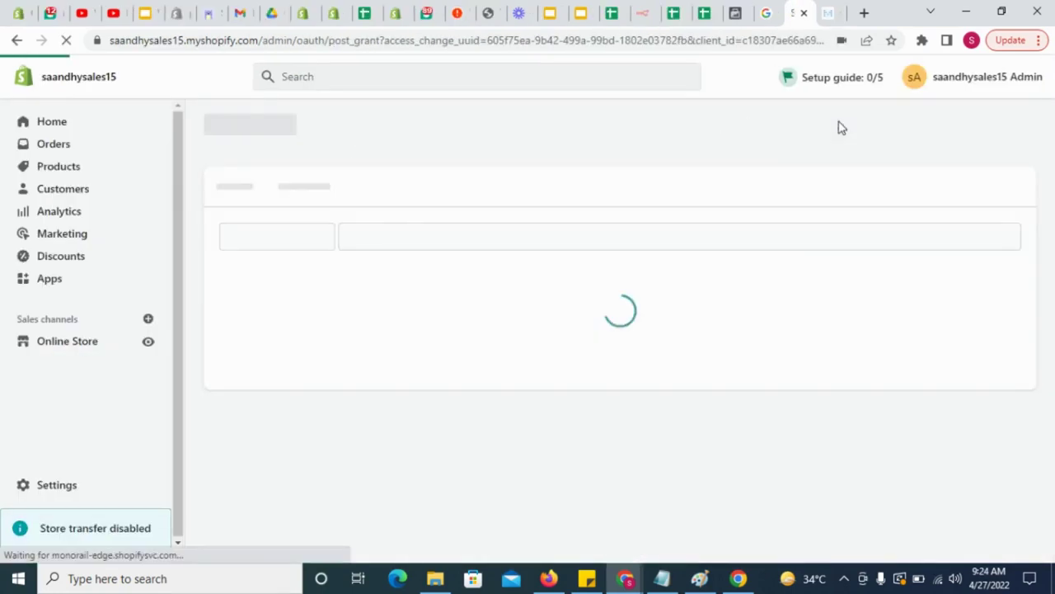
scroll(775, 336, "down", 1)
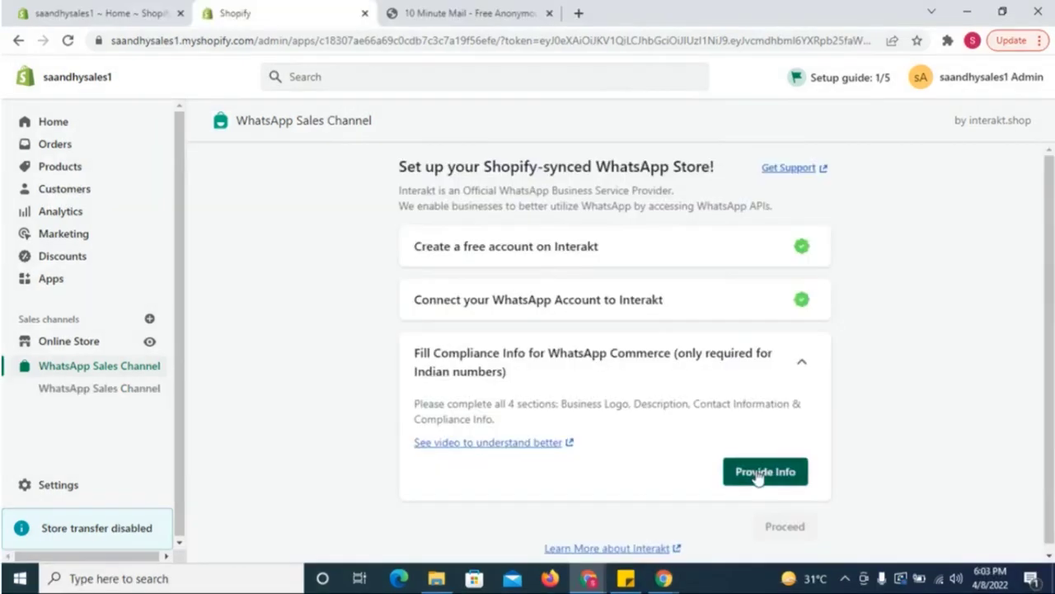
left_click(760, 476)
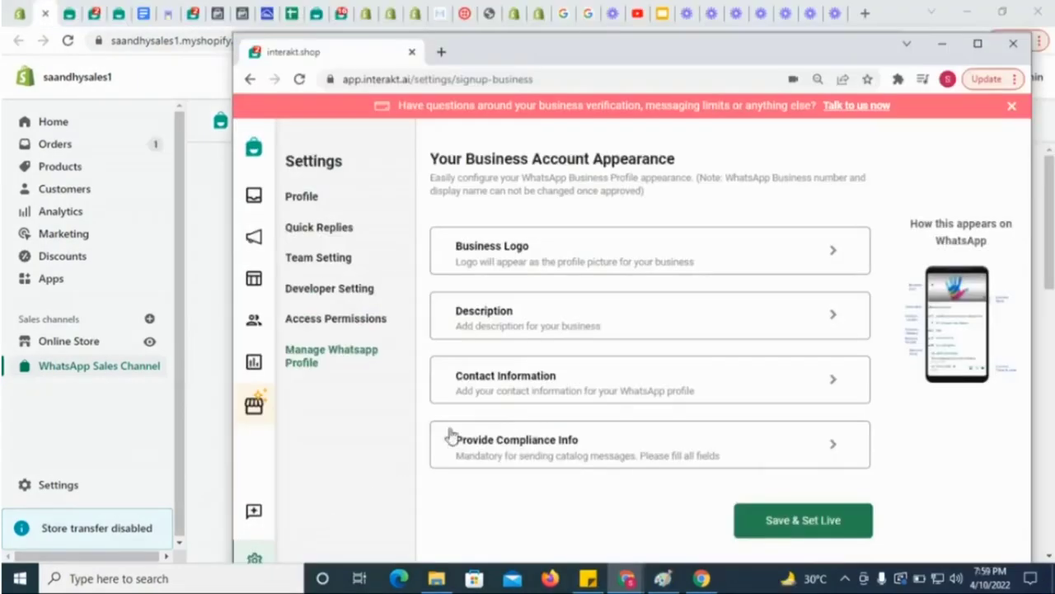
Enter the business address under Contact Information.
left_click(532, 387)
left_click(498, 456)
type("61, Karaya Lane, Kolkata")
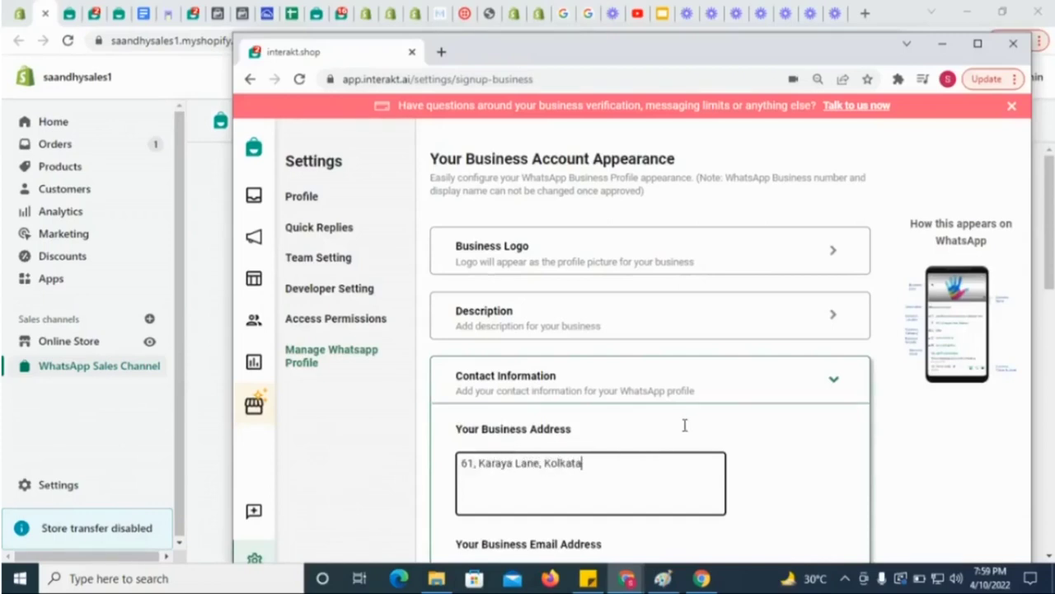
Enter 'The 61' as the legal business name in compliance info, then Save & Set Live.
scroll(684, 426, "down", 3)
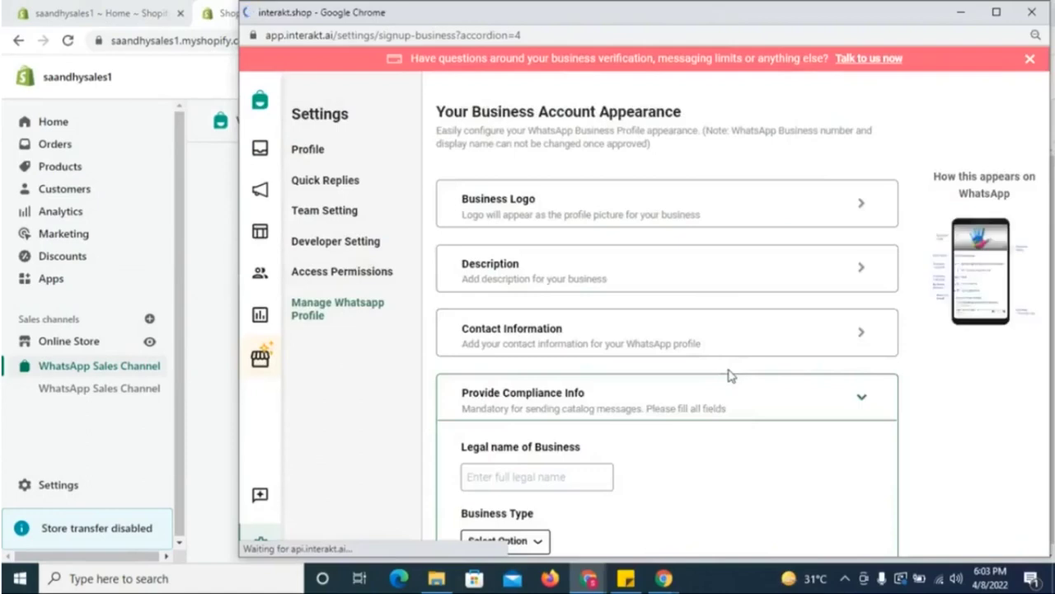
scroll(730, 375, "down", 2)
left_click(575, 307)
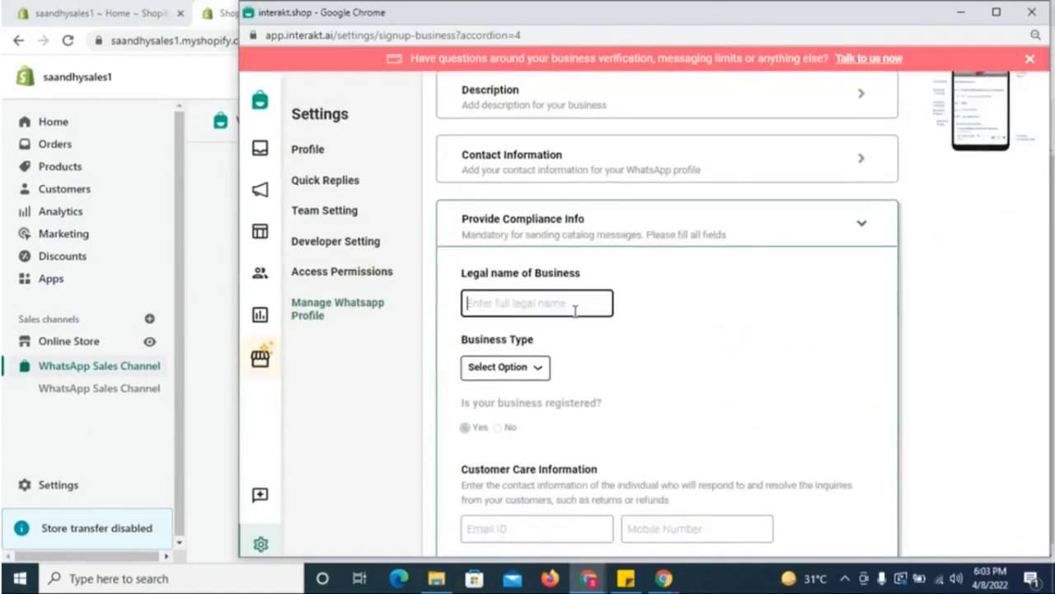
type("The 61")
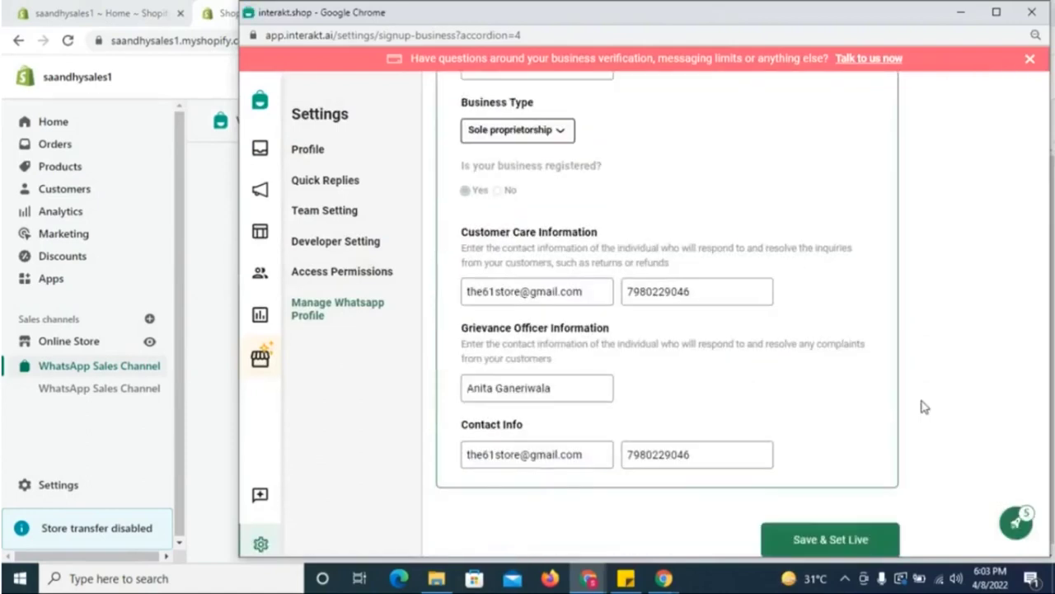
left_click(876, 540)
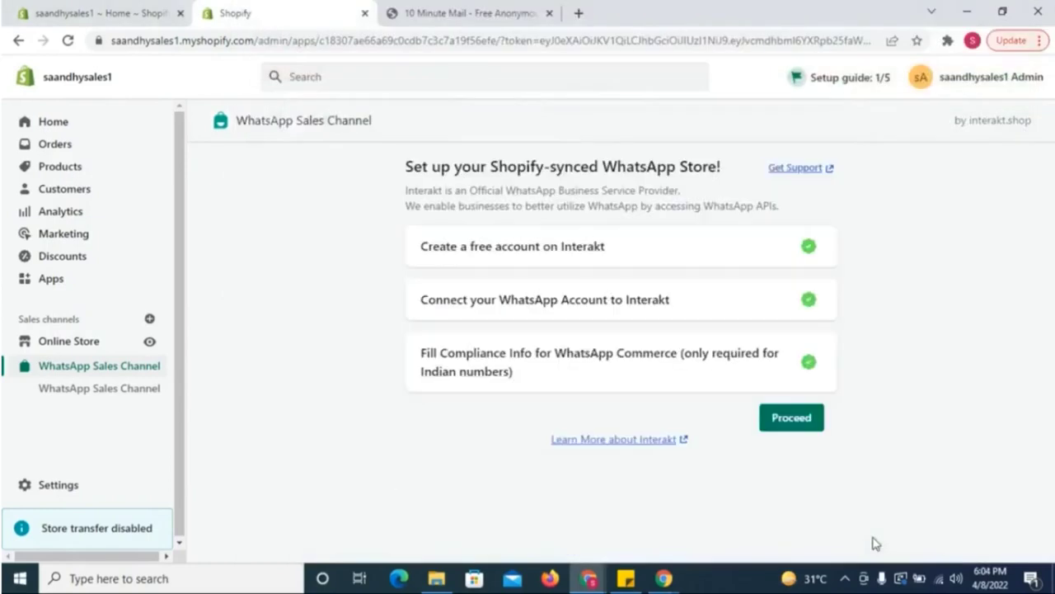
Proceed past the completed setup checklist to the WhatsApp store dashboard and the Interakt inbox.
left_click(791, 418)
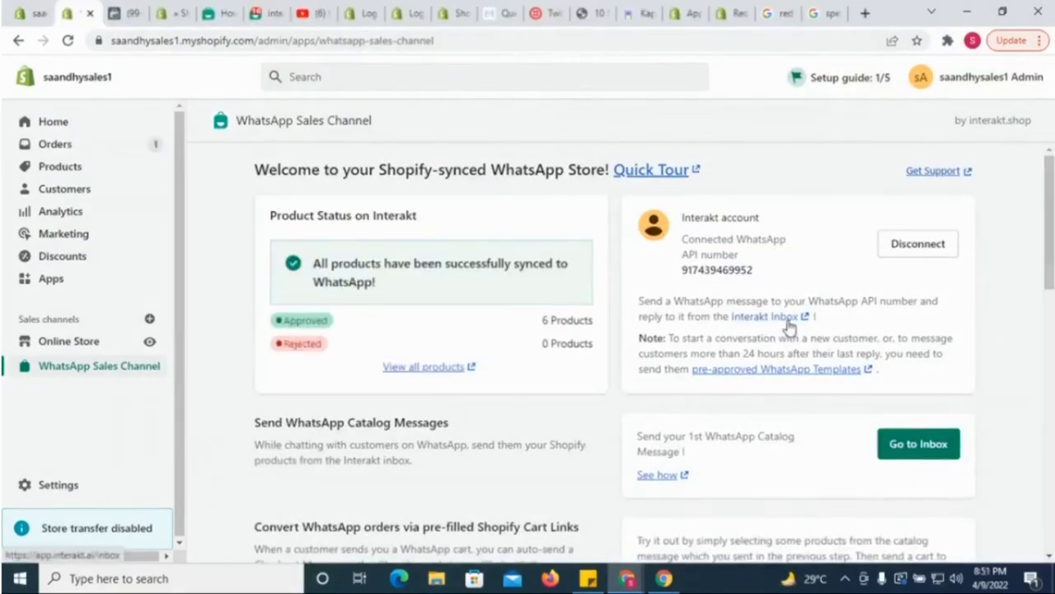
left_click(786, 322)
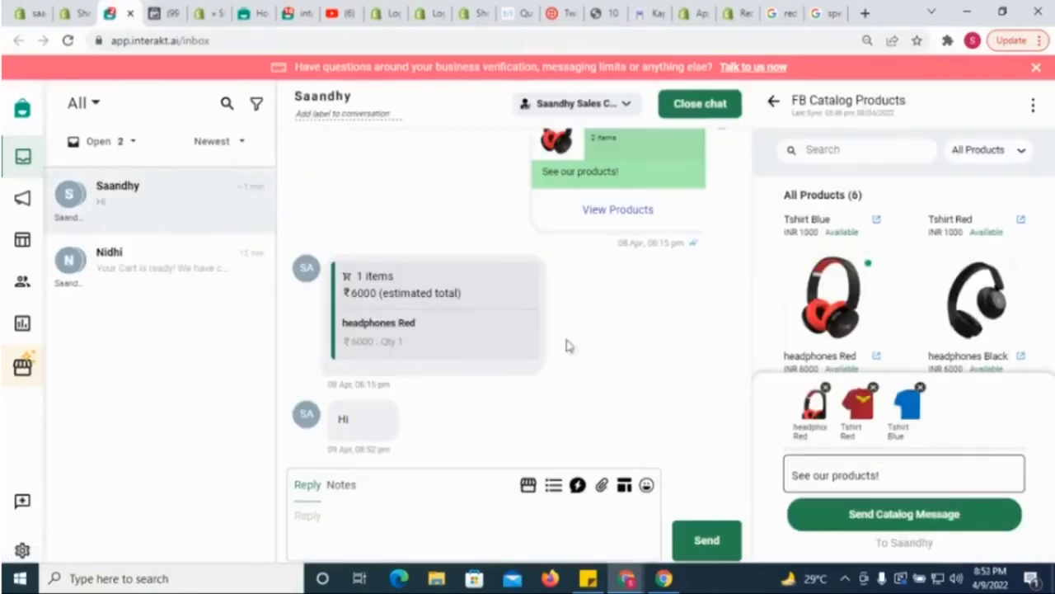
Send headphones Red, Tshirt Red and Tshirt Blue as a 'See our products!' catalog message.
left_click(845, 516)
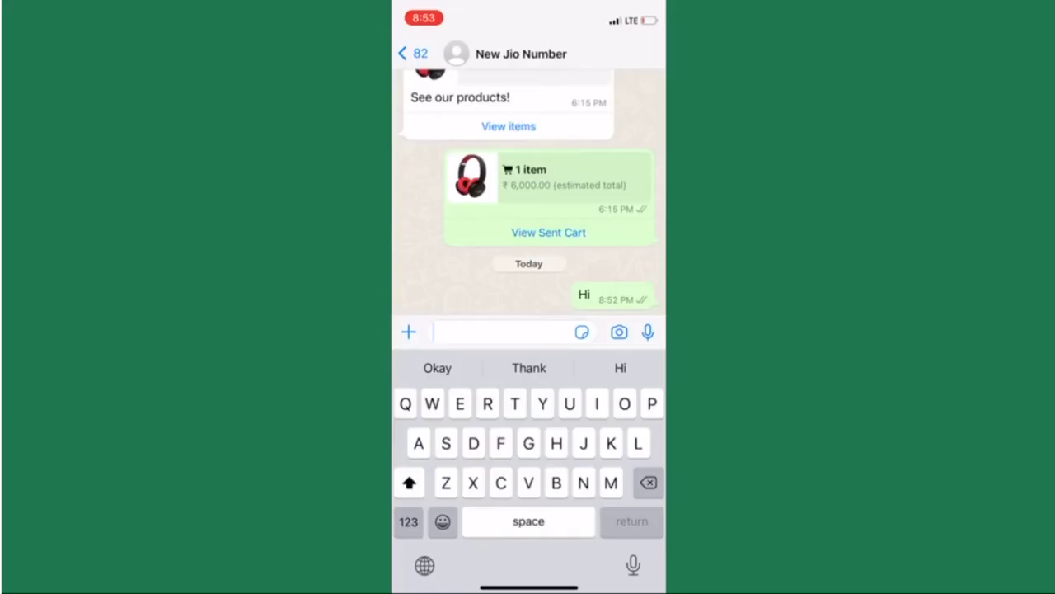
Open the received catalog and add the headphones Red to the cart.
left_click(509, 294)
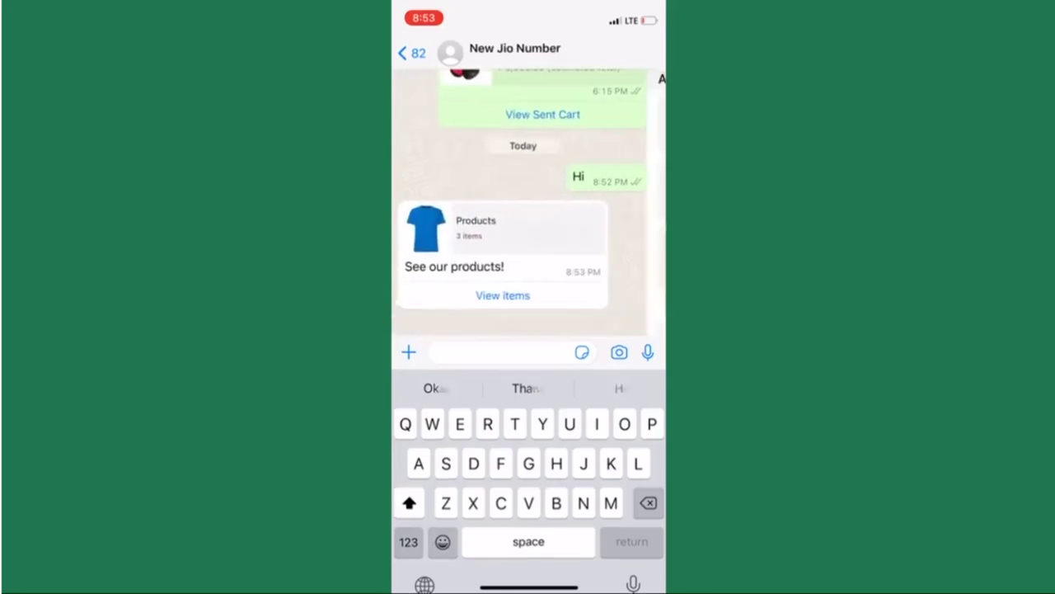
scroll(528, 183, "down", 1)
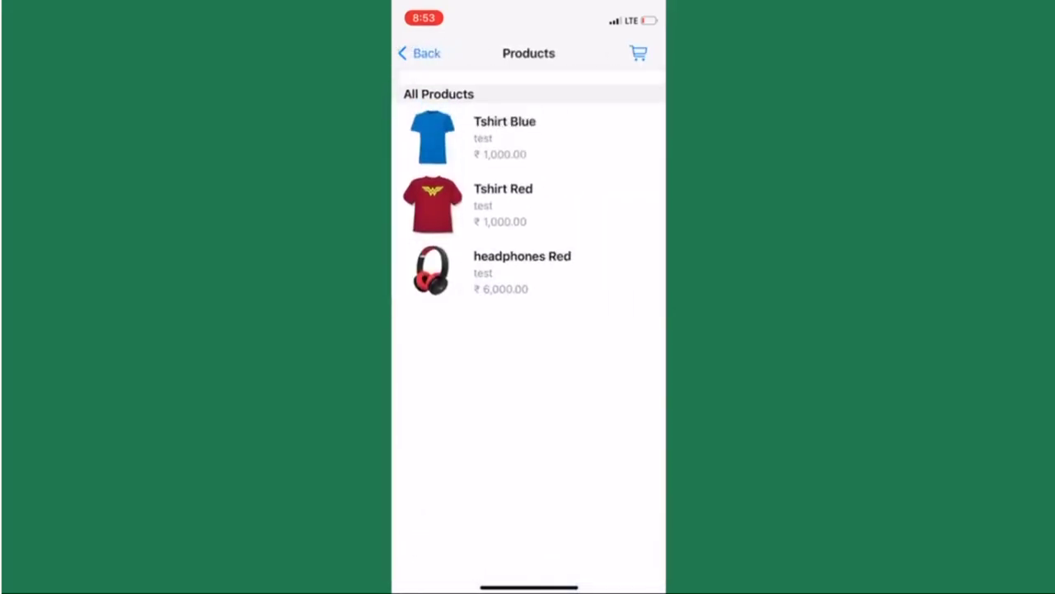
left_click(521, 256)
scroll(528, 329, "down", 2)
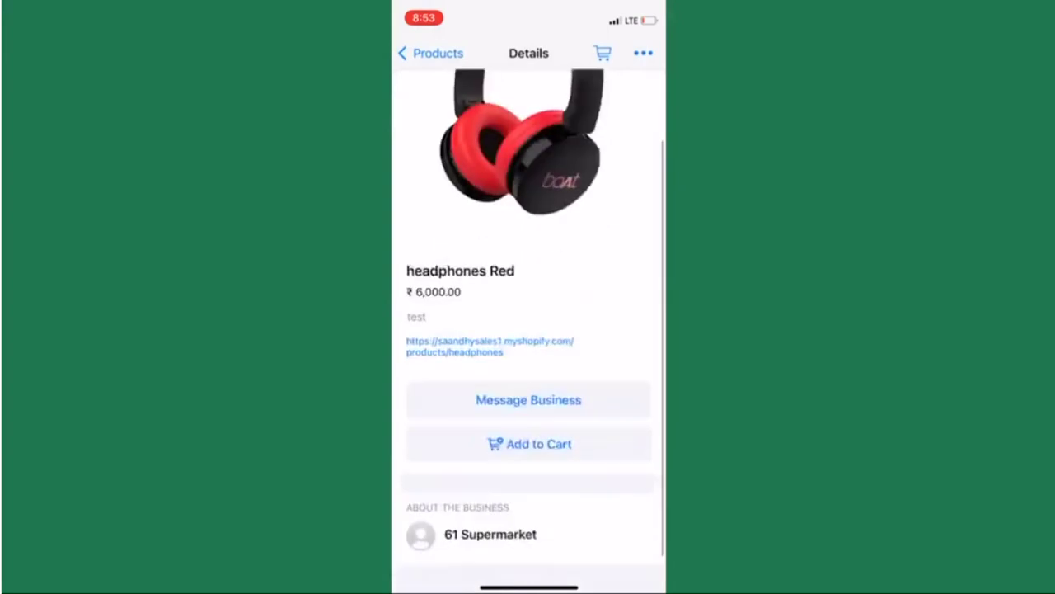
left_click(529, 430)
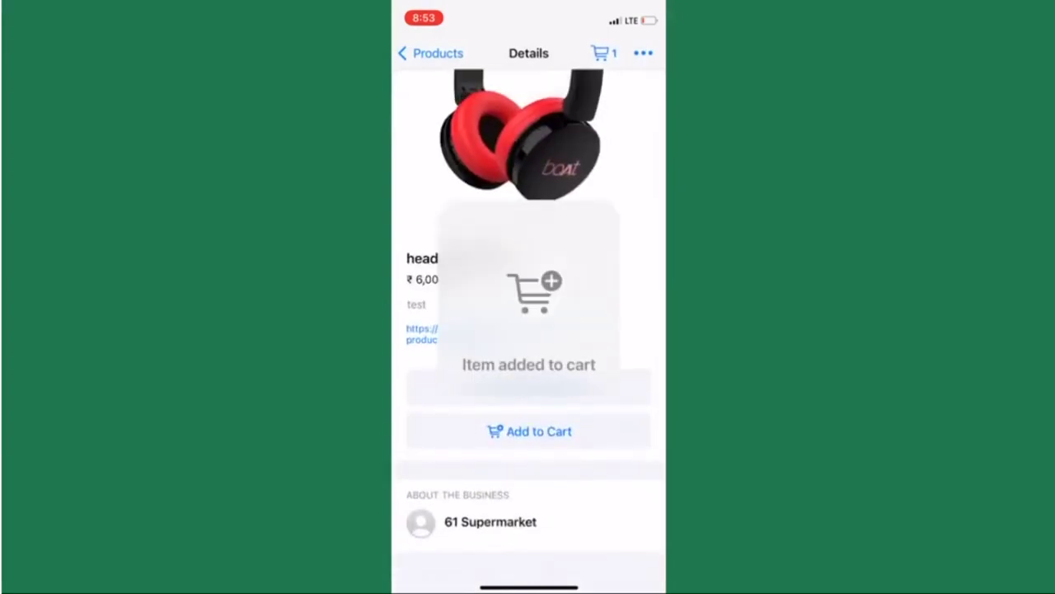
left_click(432, 53)
Send the cart to the store chat and open the Place Order checkout link.
left_click(529, 551)
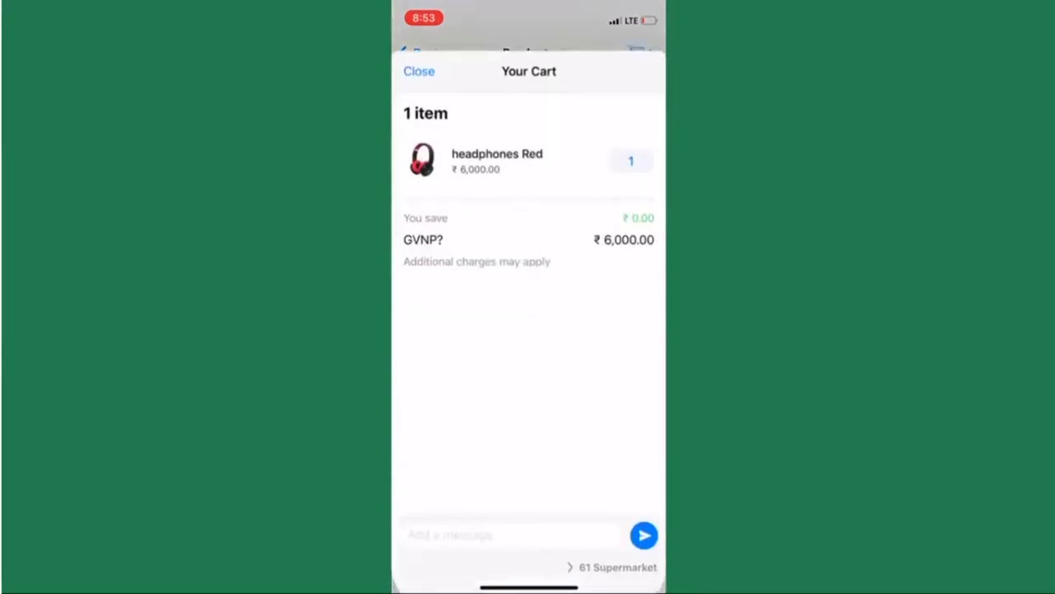
left_click(644, 529)
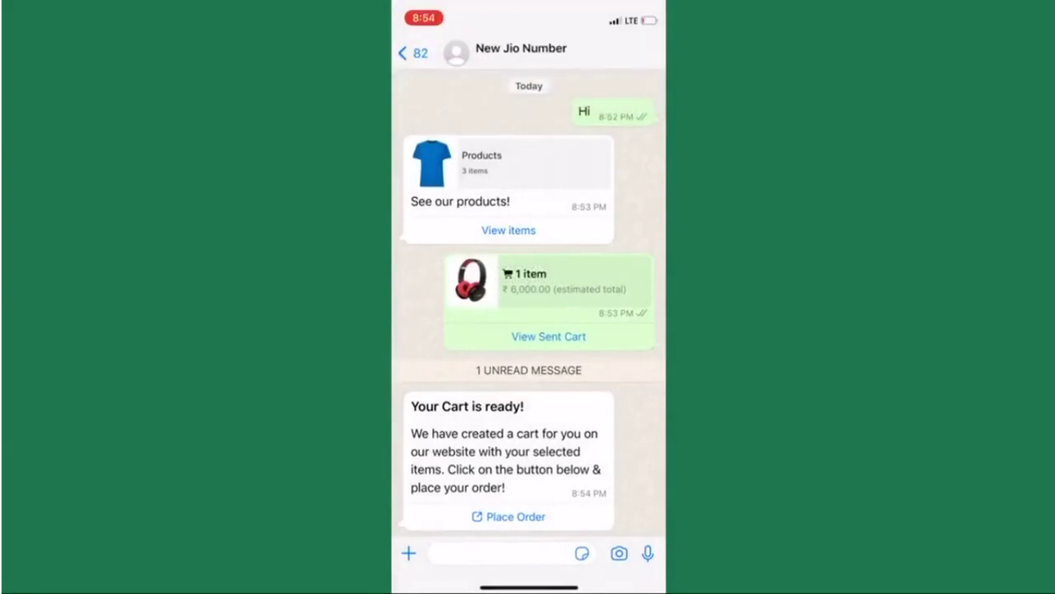
left_click(578, 371)
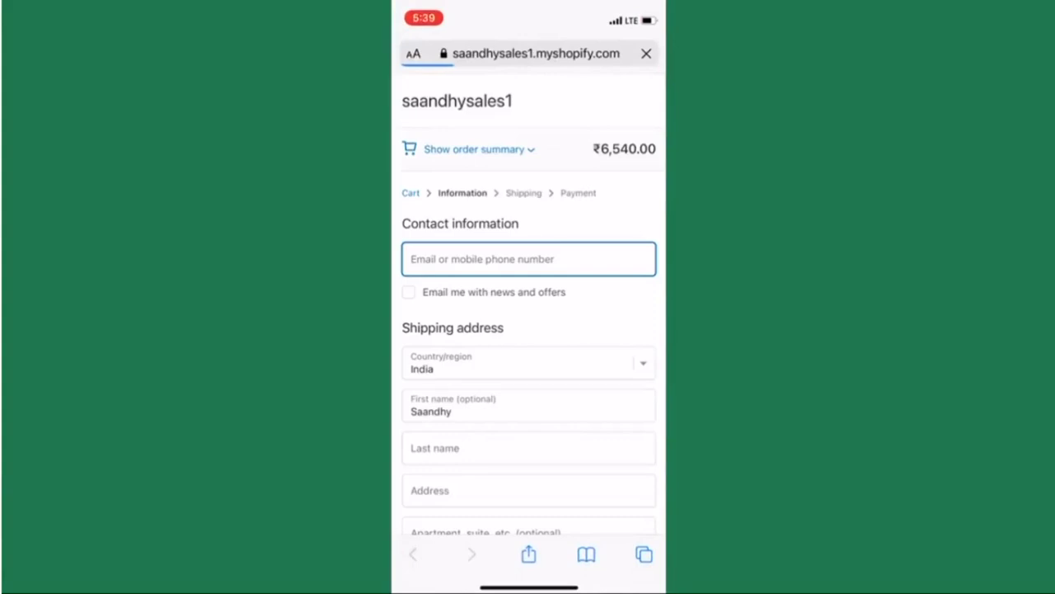
Expand the order summary and review the ₹6,540.00 checkout's contact and shipping fields.
left_click(475, 148)
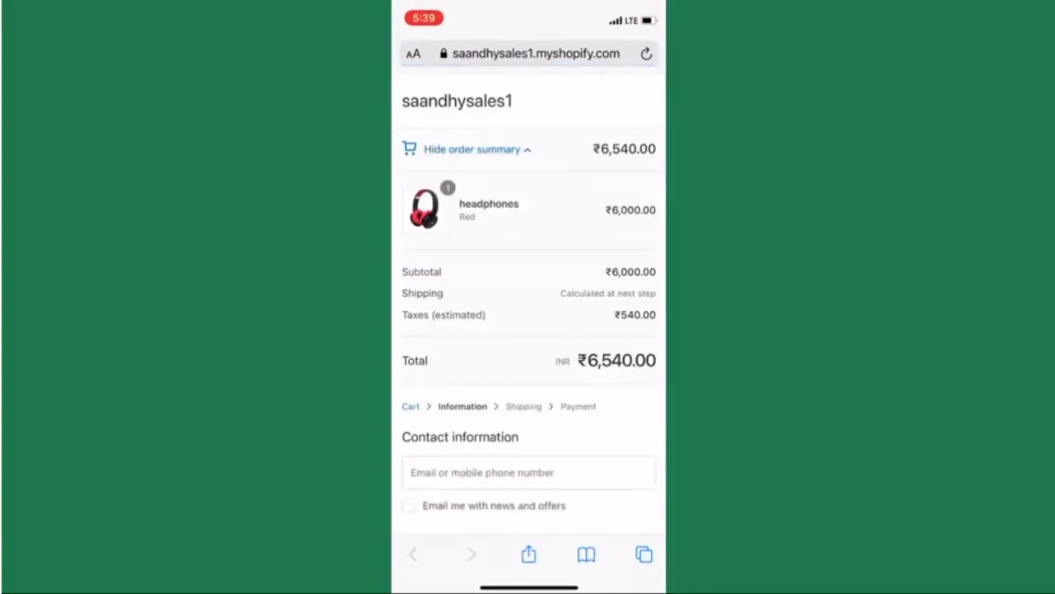
scroll(528, 329, "down", 3)
scroll(528, 330, "down", 5)
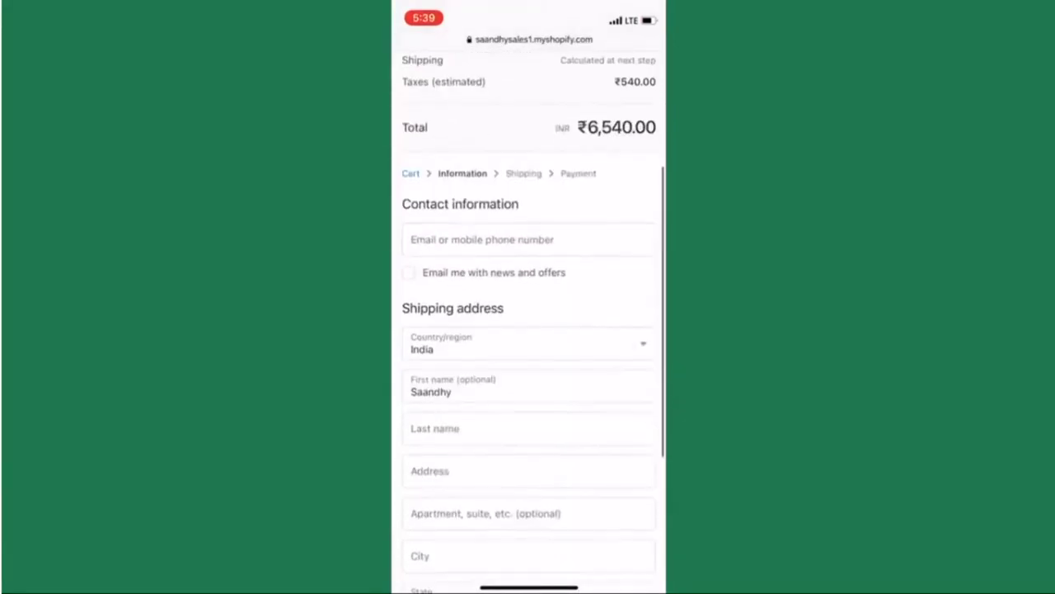
scroll(528, 330, "up", 3)
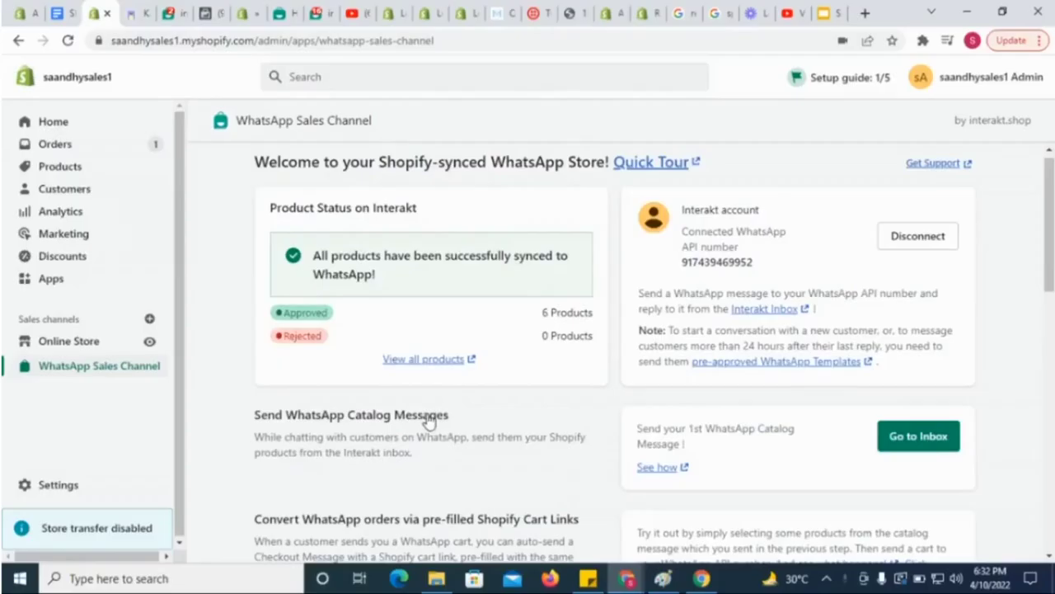
scroll(429, 420, "down", 3)
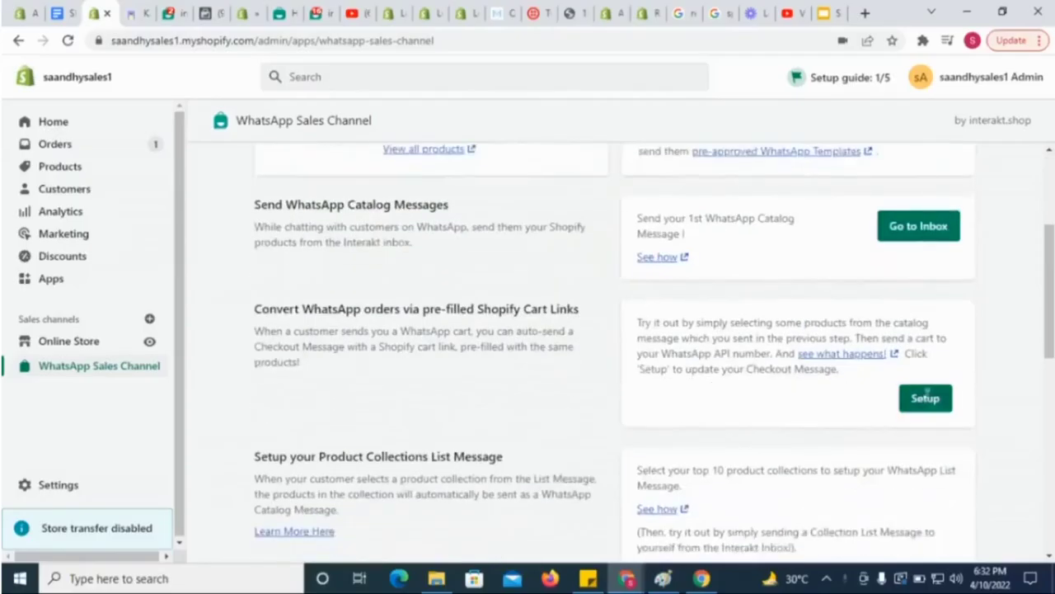
Enable the Auto Checkout Message under 'Help customers checkout on Shopify' and browse the 'Your cart is ready' templates.
left_click(940, 402)
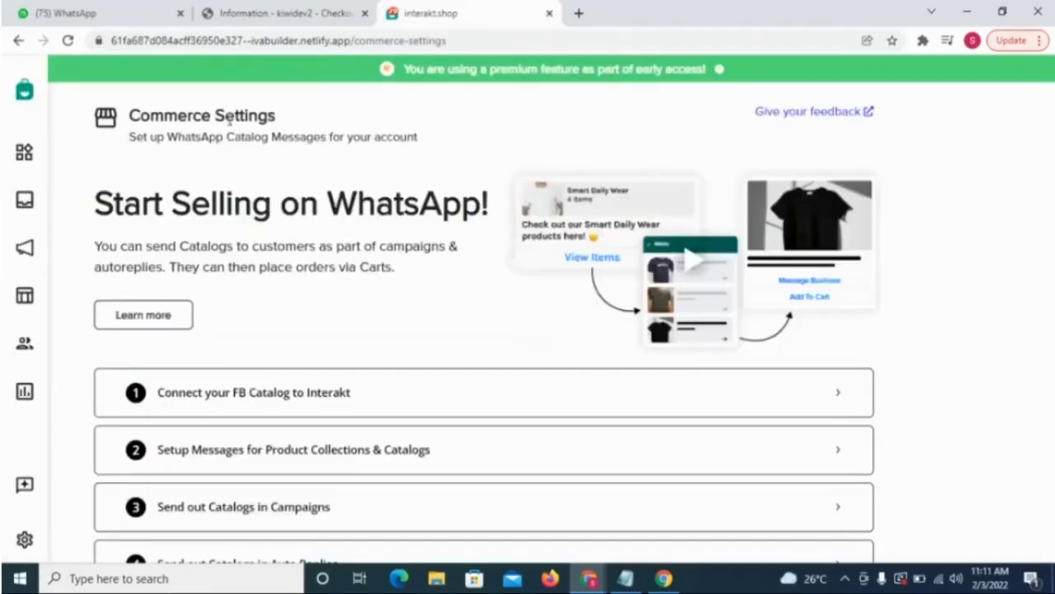
scroll(303, 237, "down", 5)
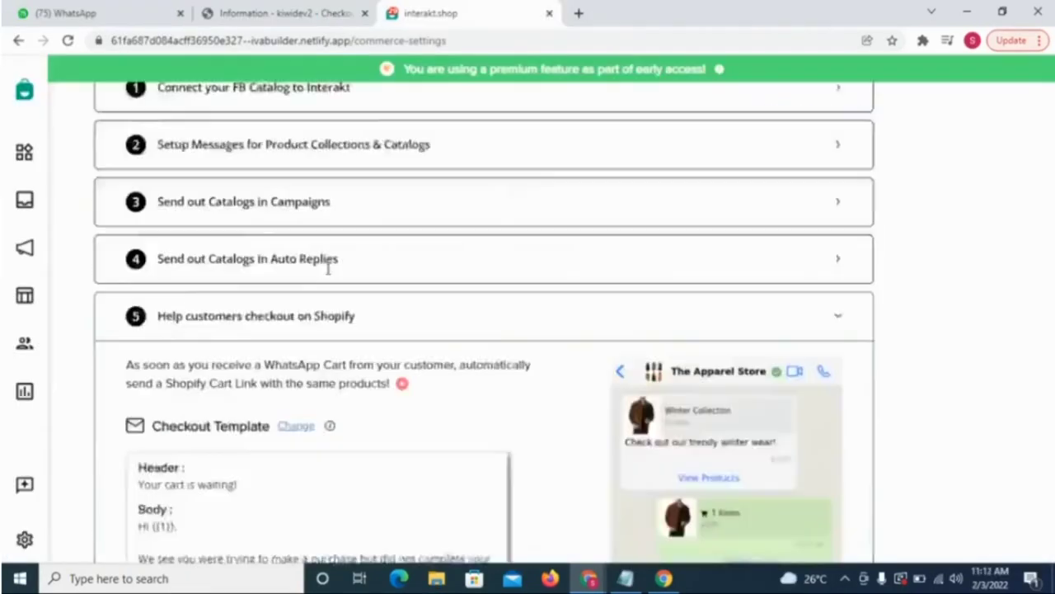
scroll(283, 353, "down", 2)
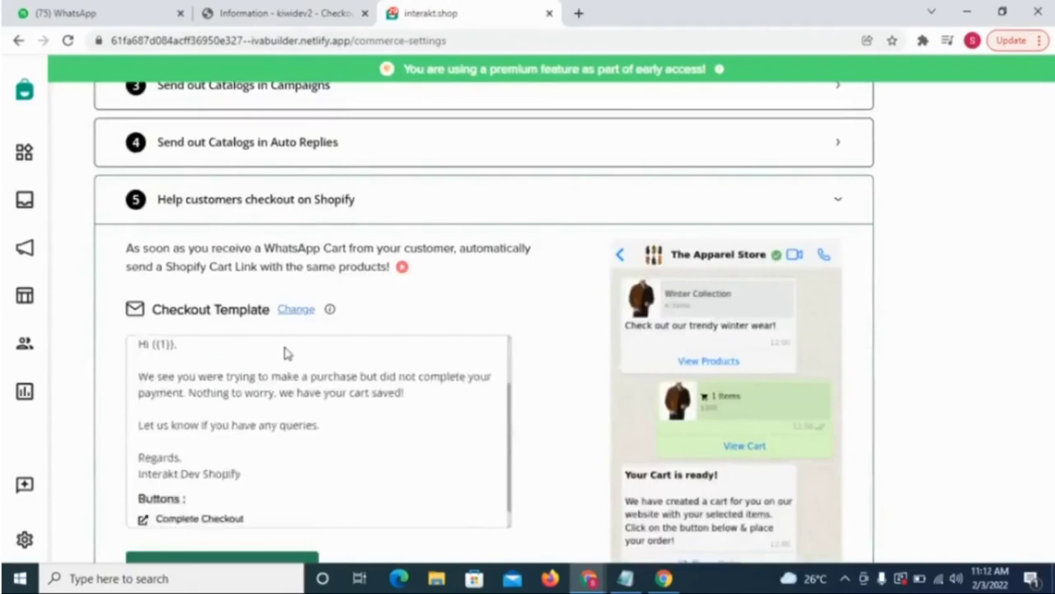
scroll(283, 354, "up", 1)
scroll(256, 446, "down", 1)
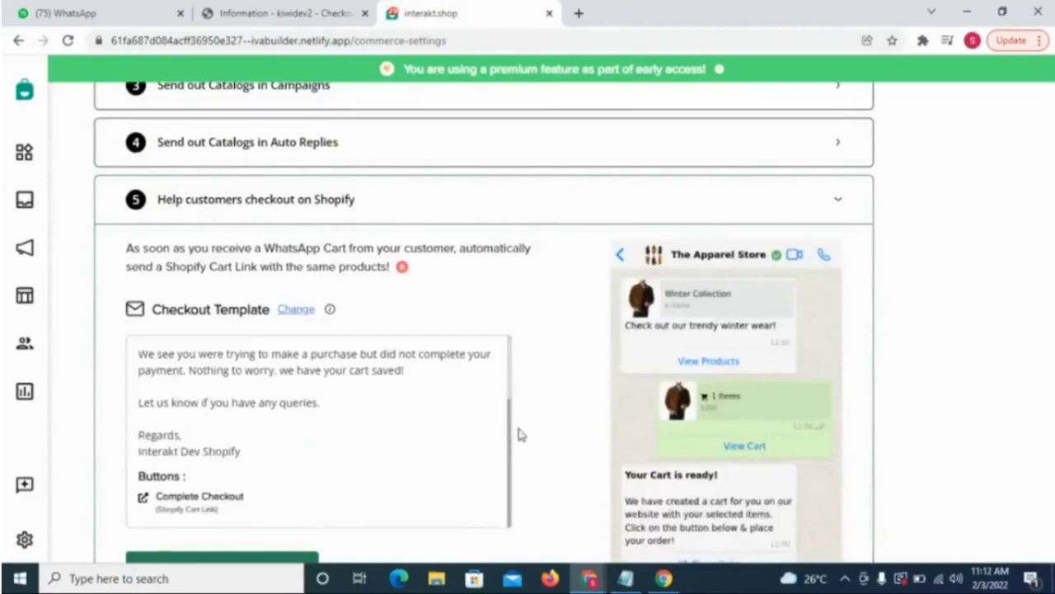
scroll(530, 434, "down", 2)
left_click(228, 443)
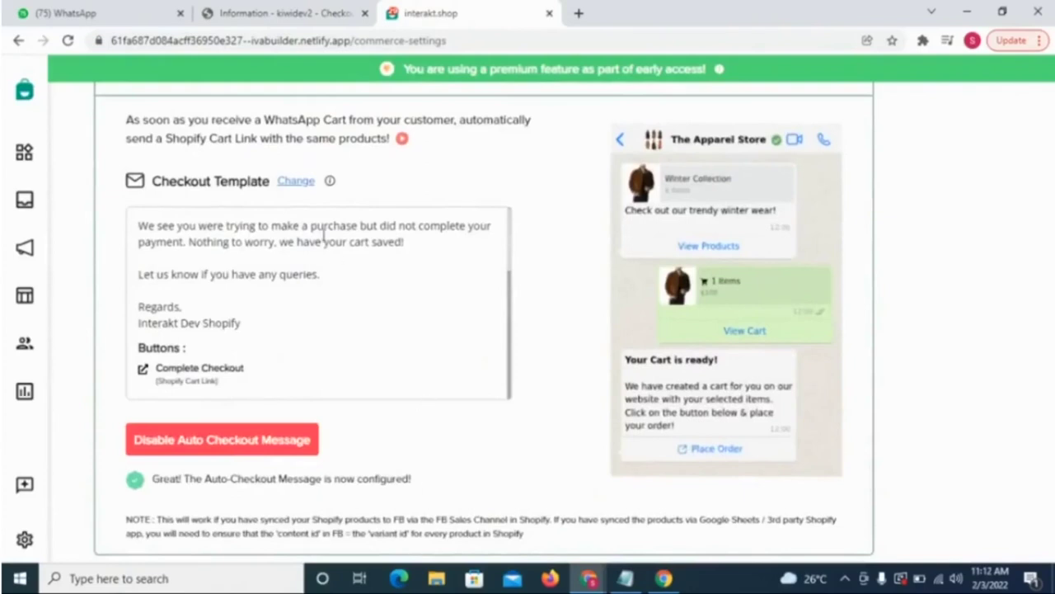
left_click(296, 183)
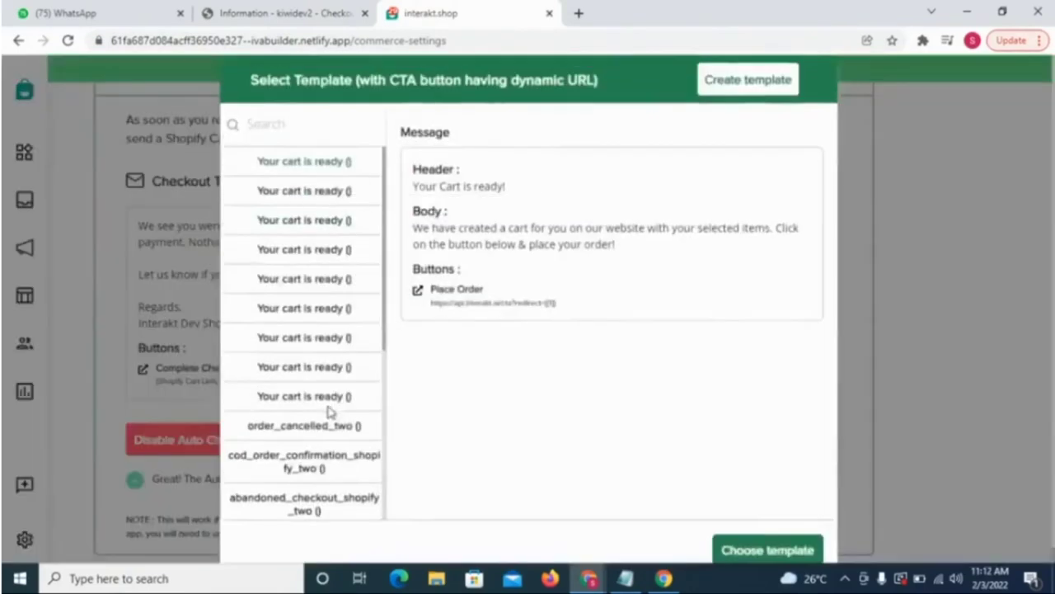
scroll(329, 443, "down", 5)
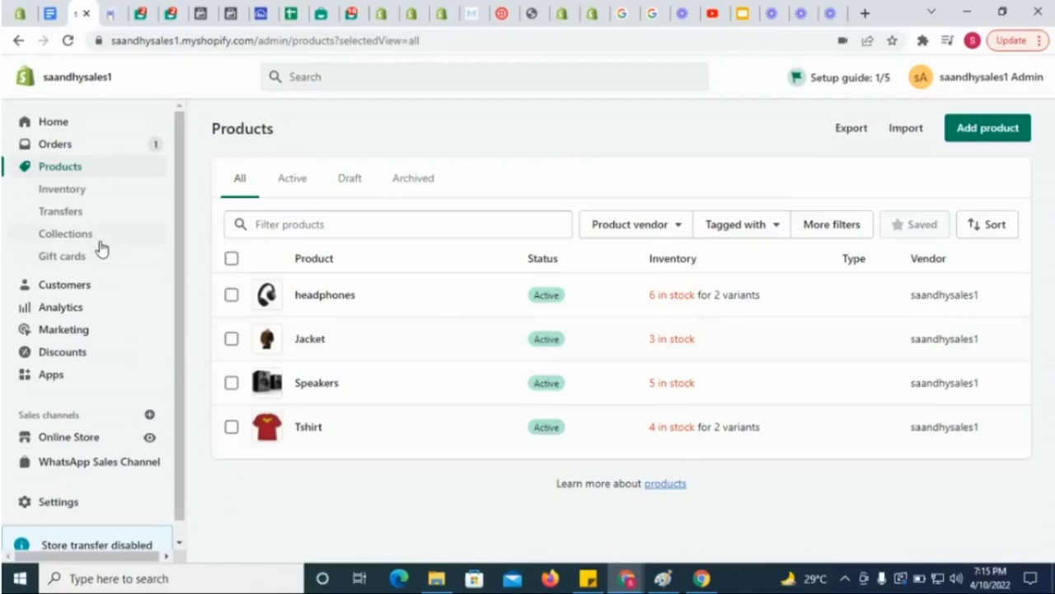
Open the Electronics collection from Products > Collections and scroll to its products list.
left_click(97, 246)
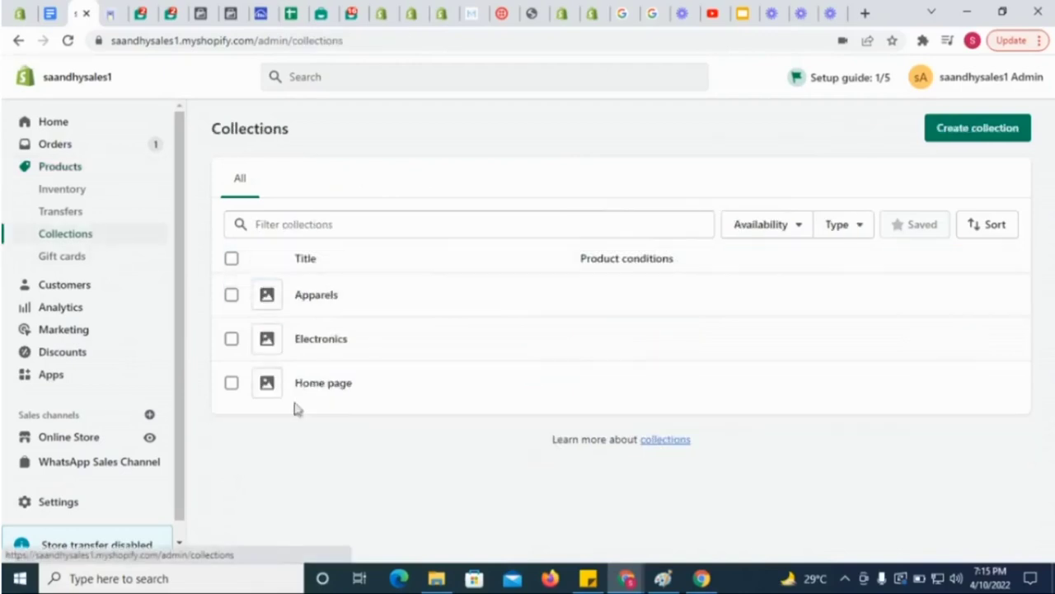
left_click(354, 344)
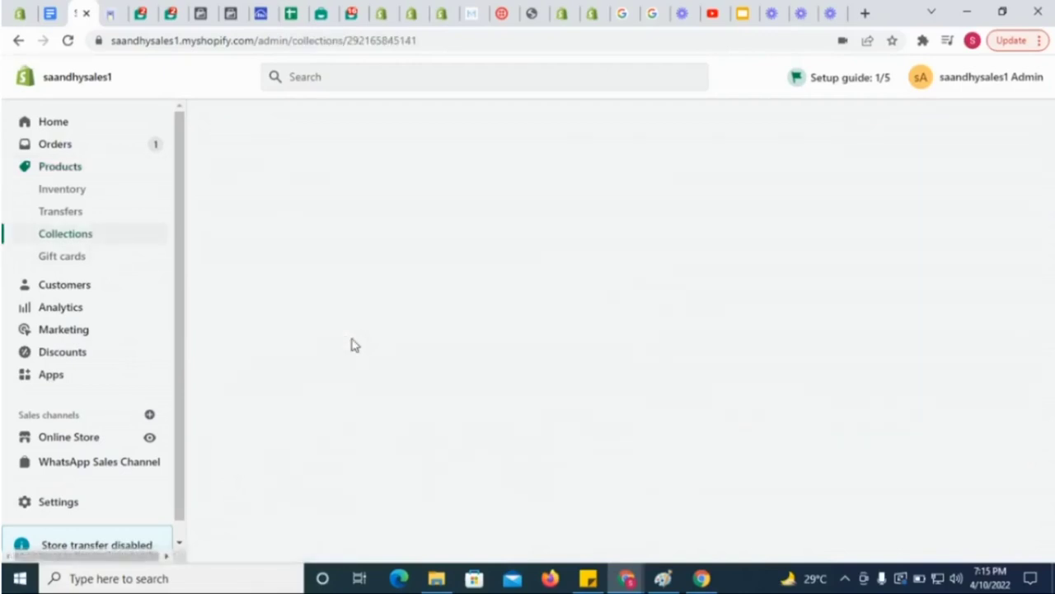
scroll(353, 338, "down", 4)
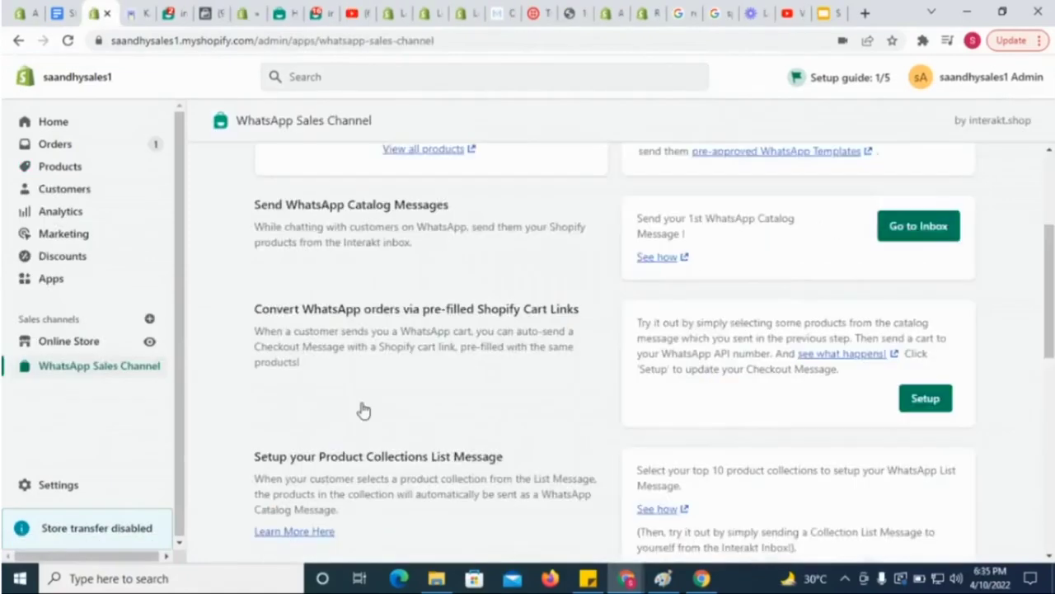
scroll(362, 406, "down", 2)
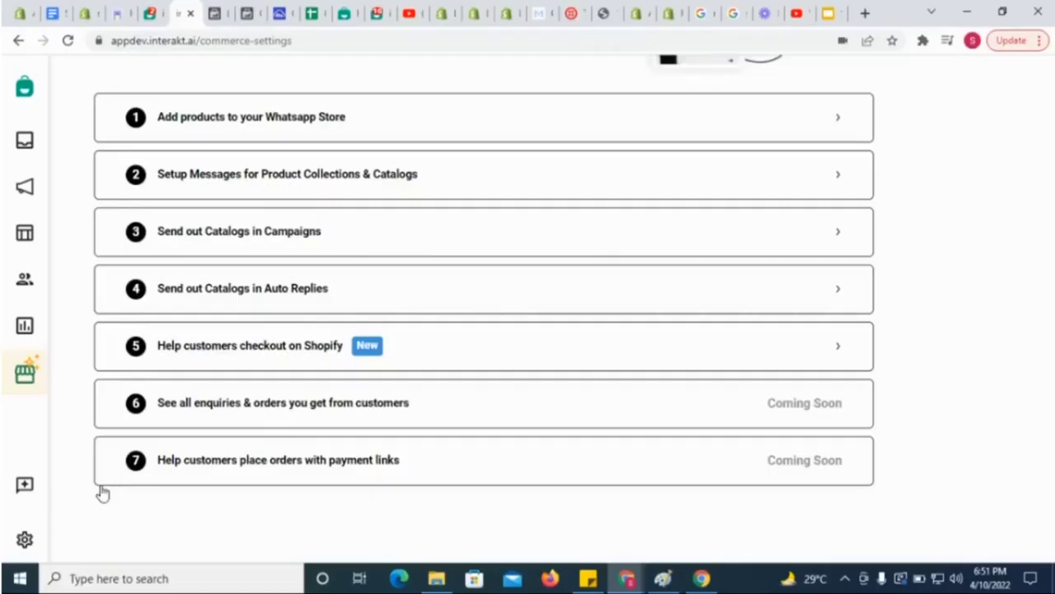
Include the Apparels and Electronics collections in the Top 10 and confirm the collection messages.
scroll(206, 363, "up", 1)
left_click(334, 225)
scroll(377, 353, "down", 5)
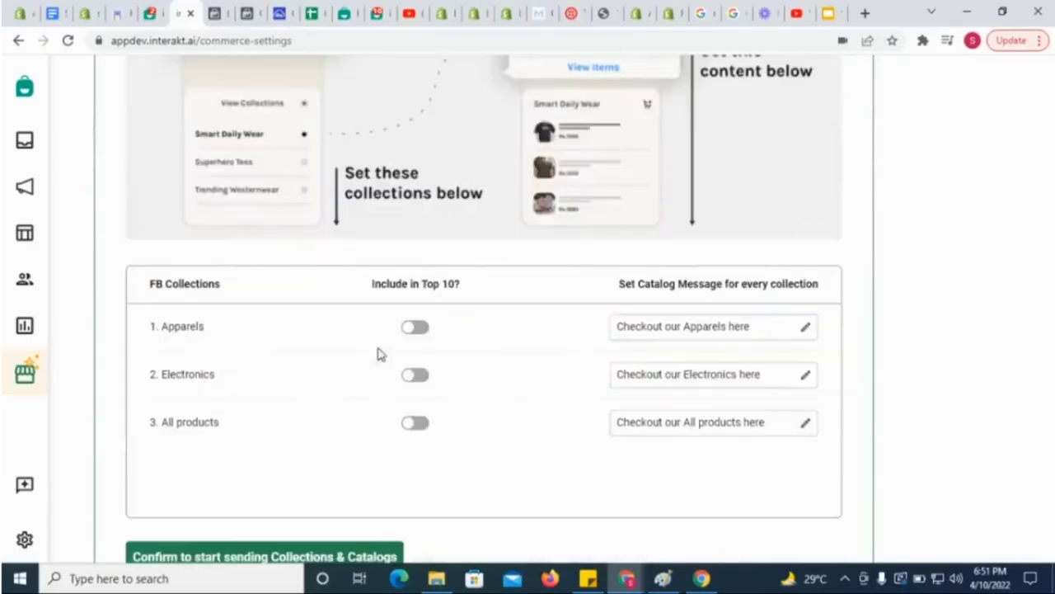
left_click(417, 327)
left_click(417, 374)
scroll(418, 382, "down", 1)
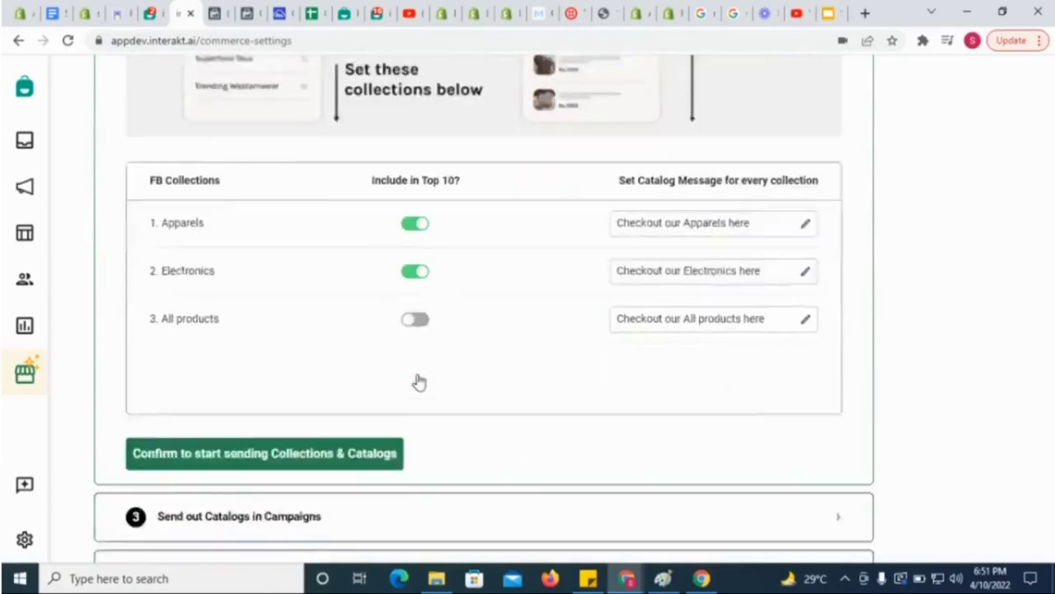
left_click(340, 429)
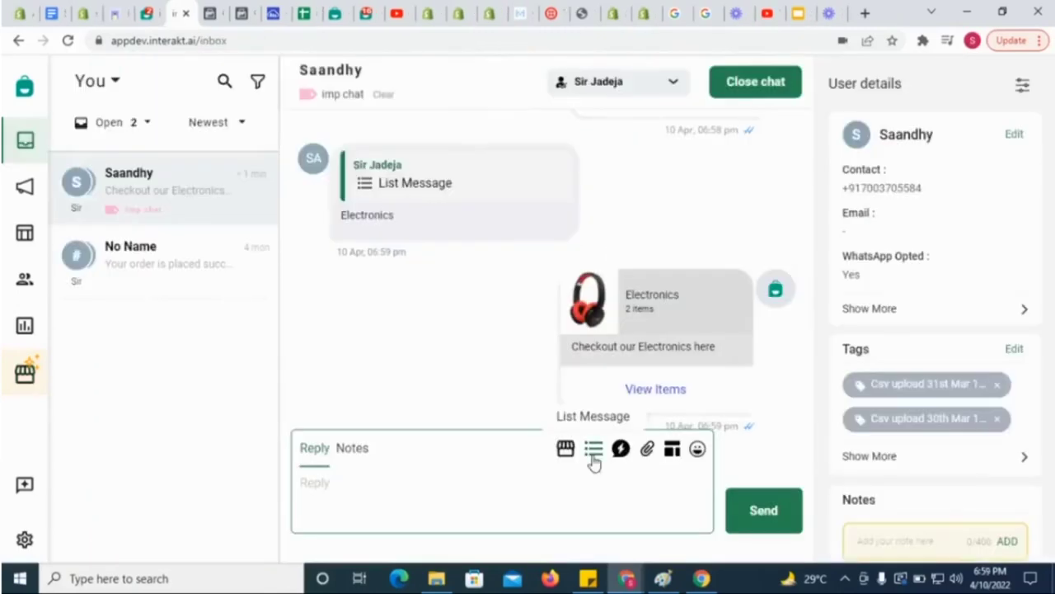
Send the customer a Product Collection List message from the inbox.
left_click(593, 457)
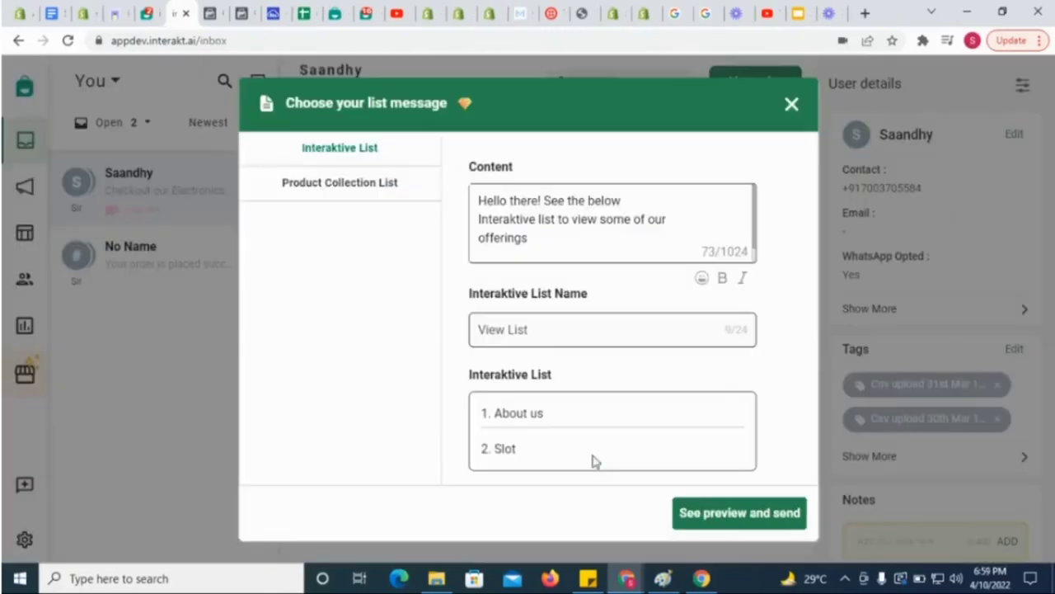
left_click(341, 183)
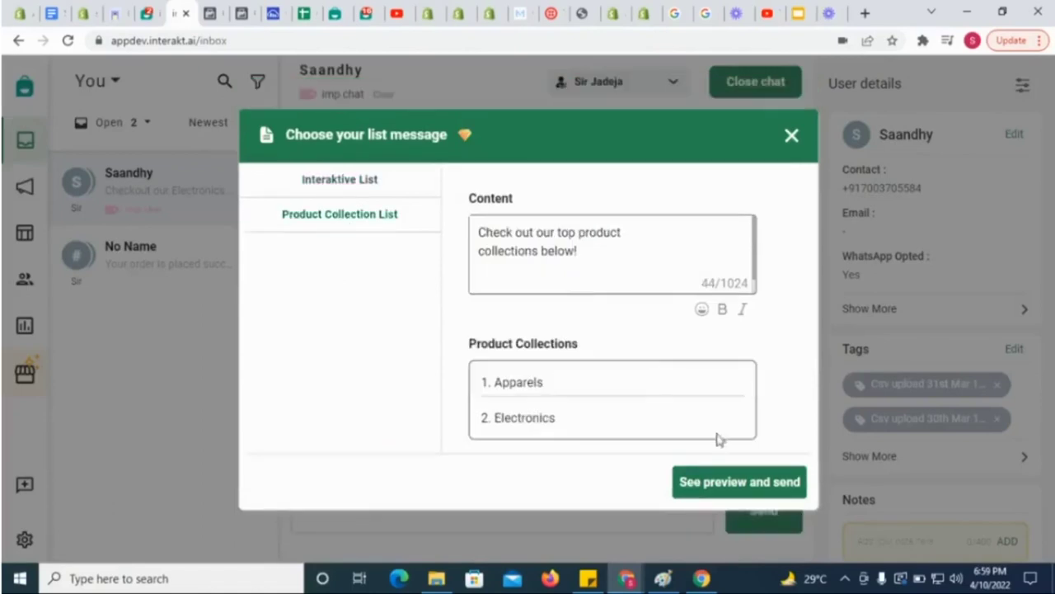
left_click(748, 485)
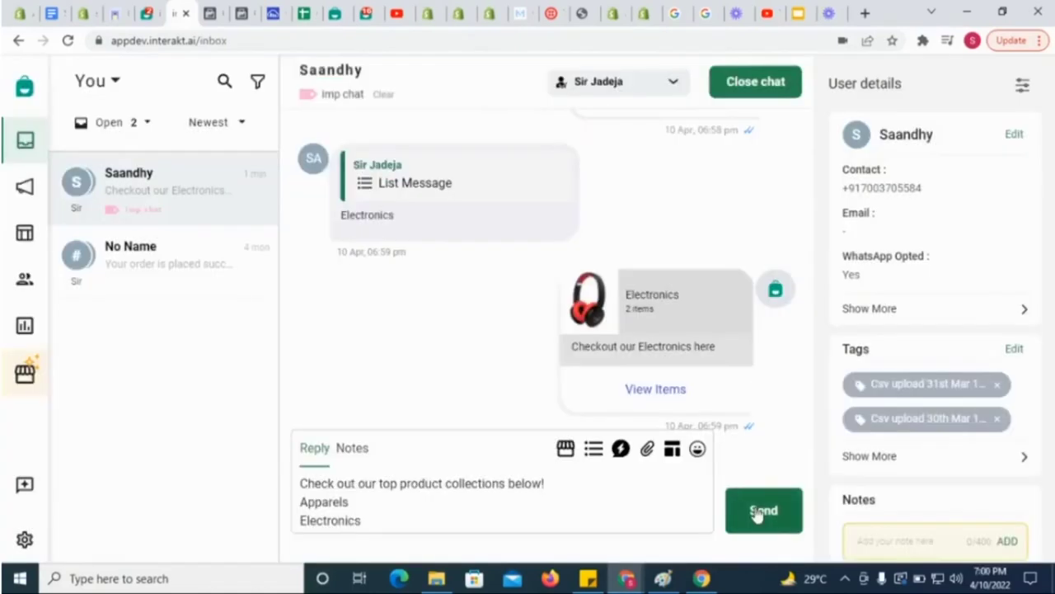
left_click(758, 513)
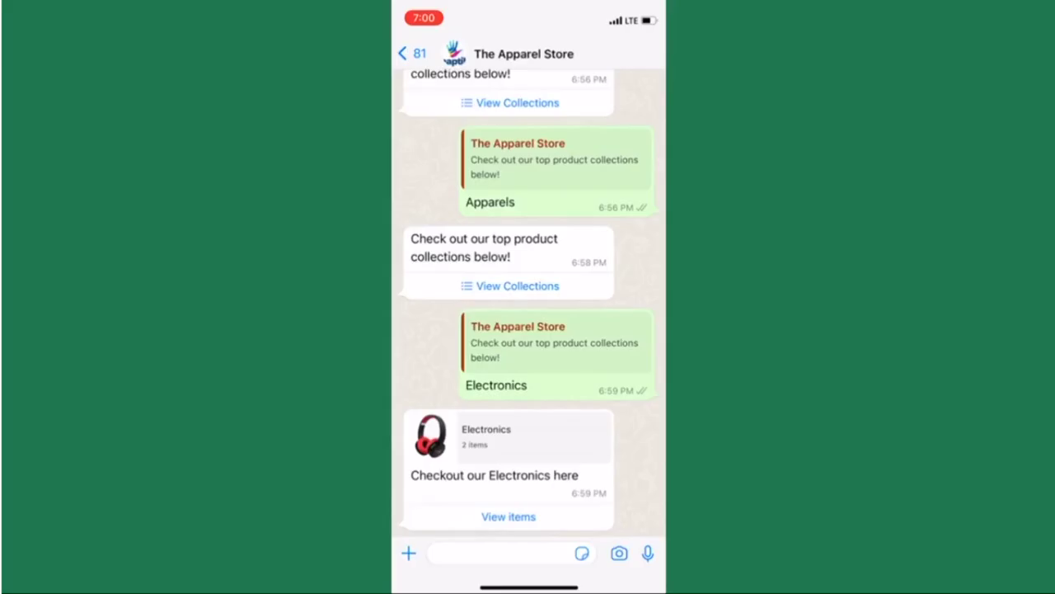
Reply with the Electronics collection, then open its catalog items and view the Speakers details.
left_click(514, 514)
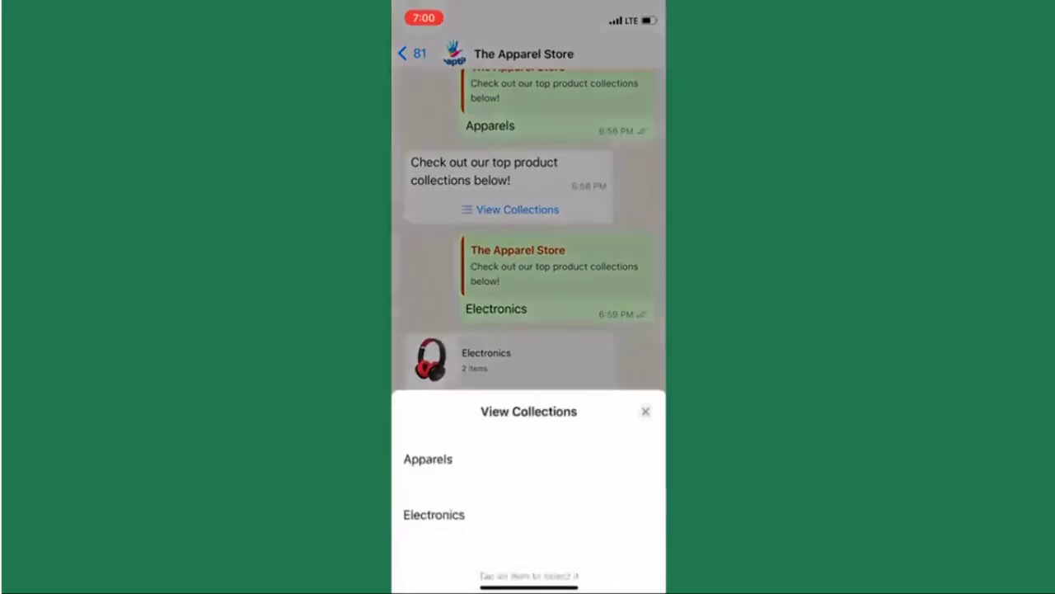
left_click(434, 491)
left_click(528, 549)
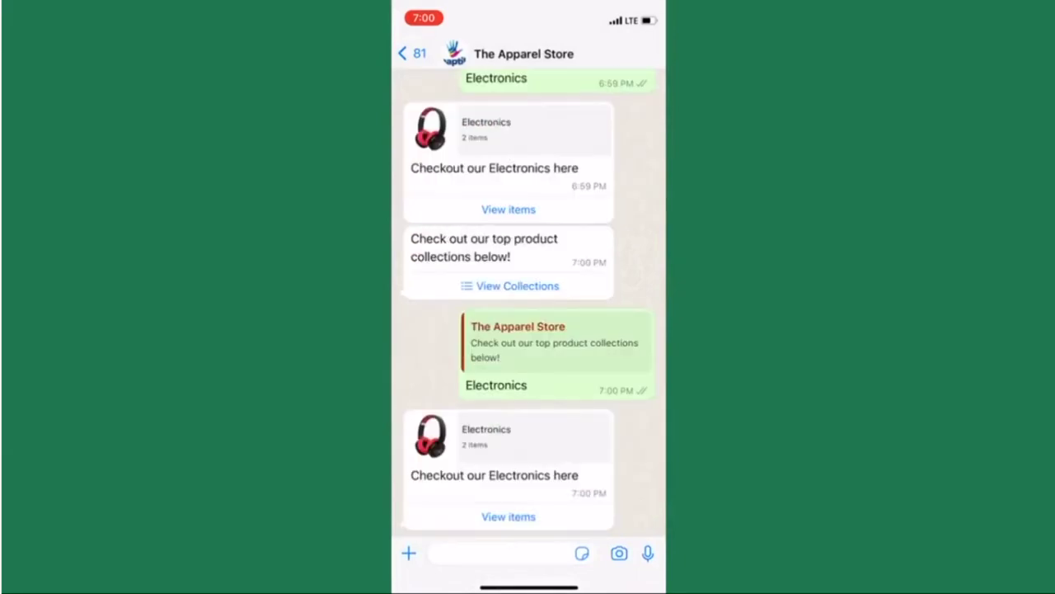
left_click(509, 516)
left_click(495, 169)
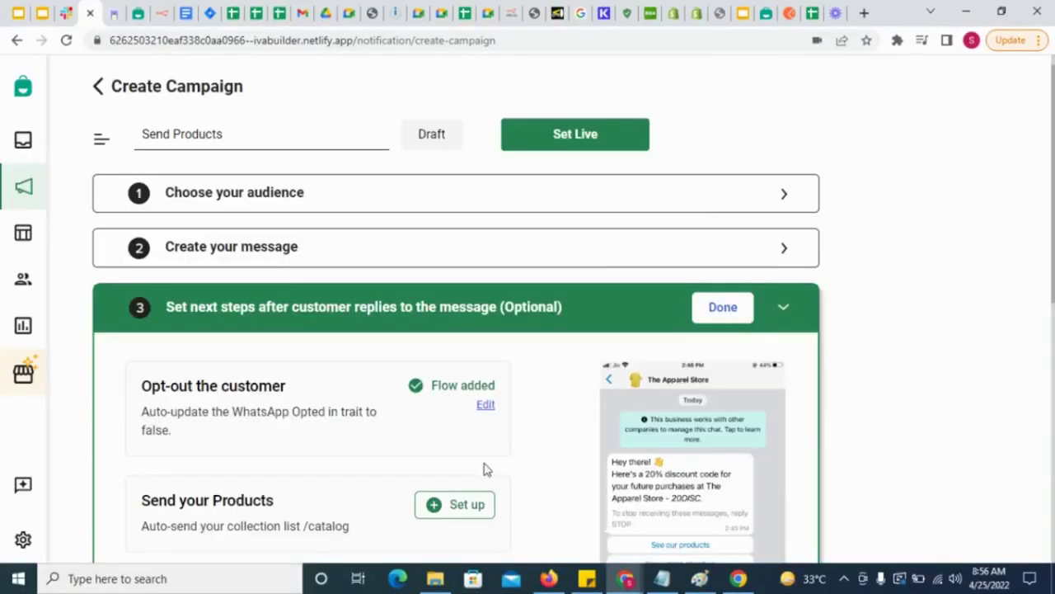
Set the Send your Products flow to trigger on the typed-out reply 'See our products'.
scroll(484, 468, "down", 2)
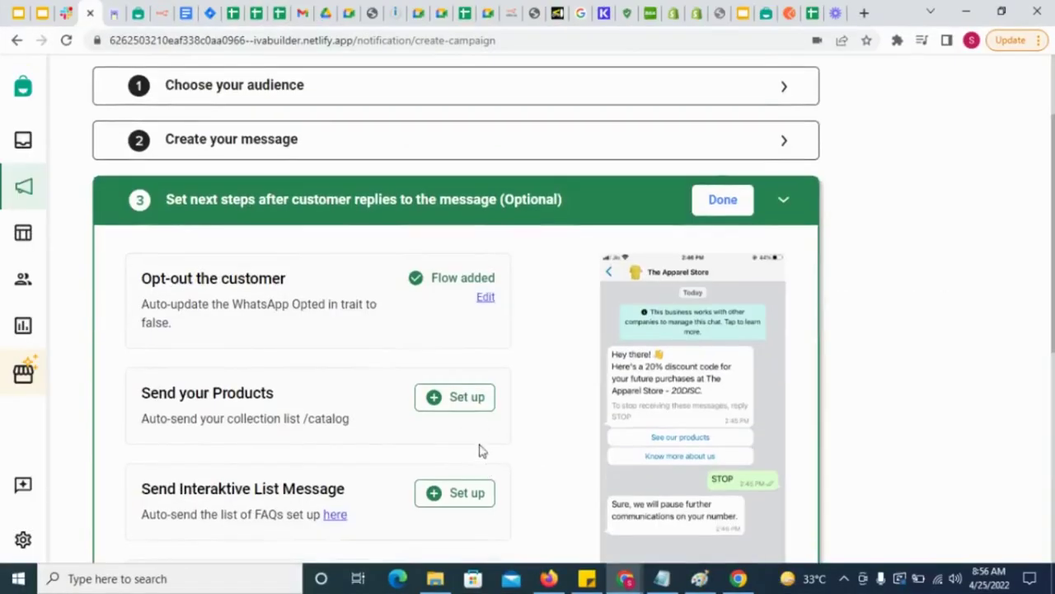
left_click(468, 398)
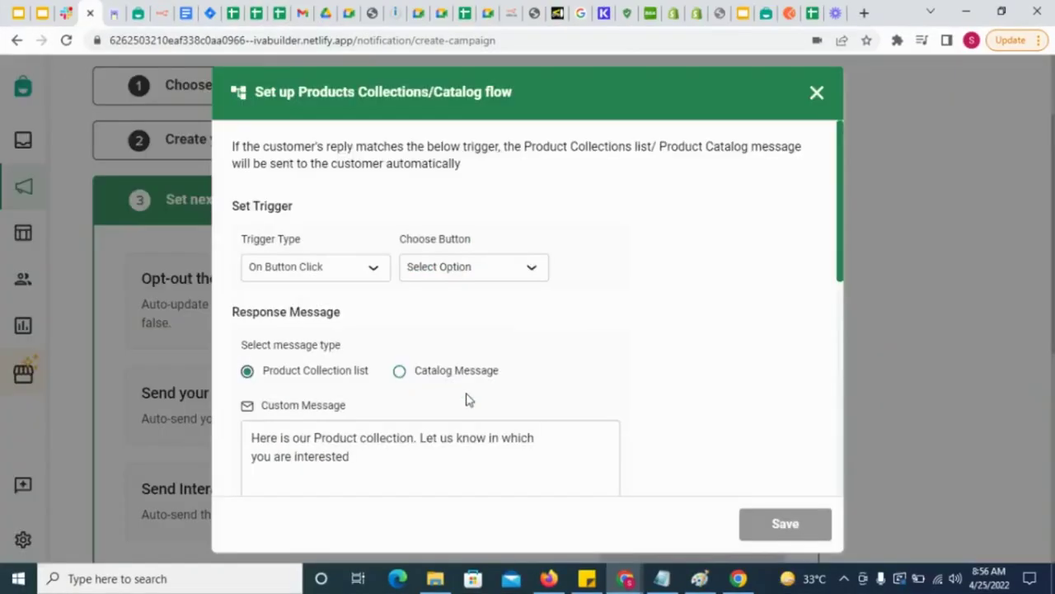
left_click(371, 267)
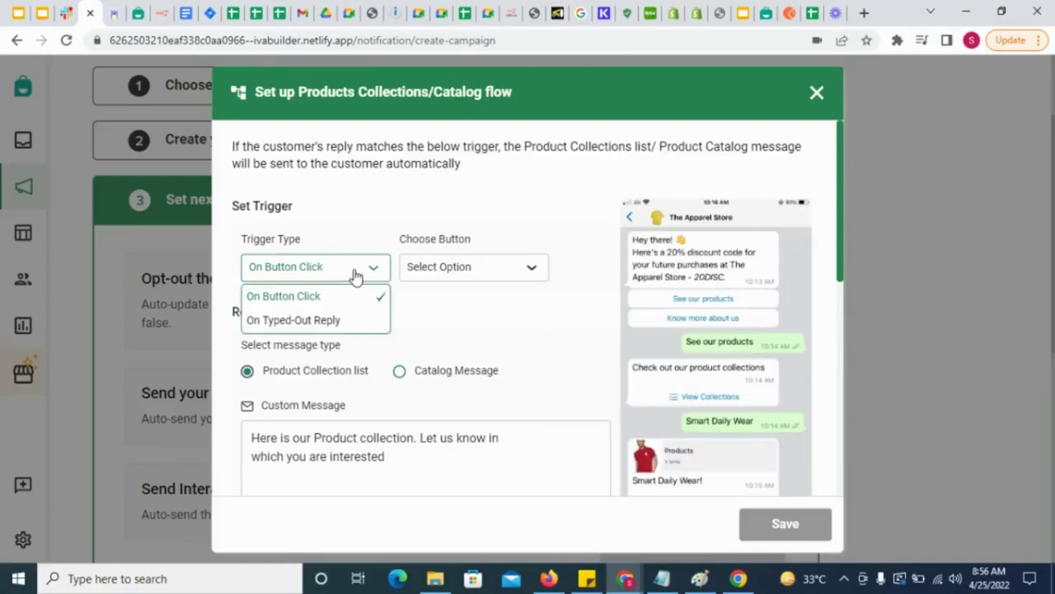
left_click(343, 327)
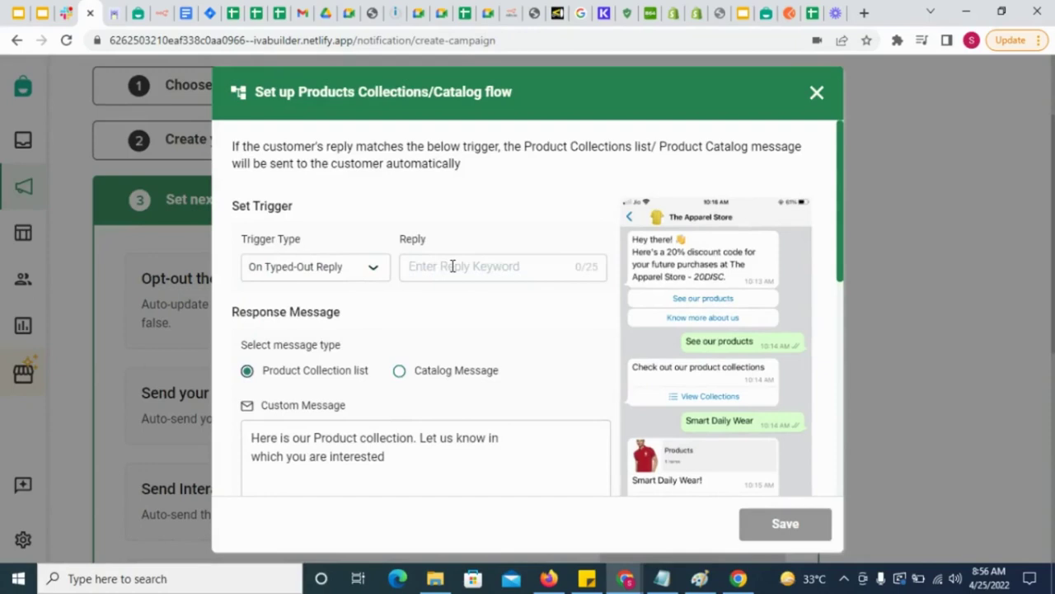
type("See our products")
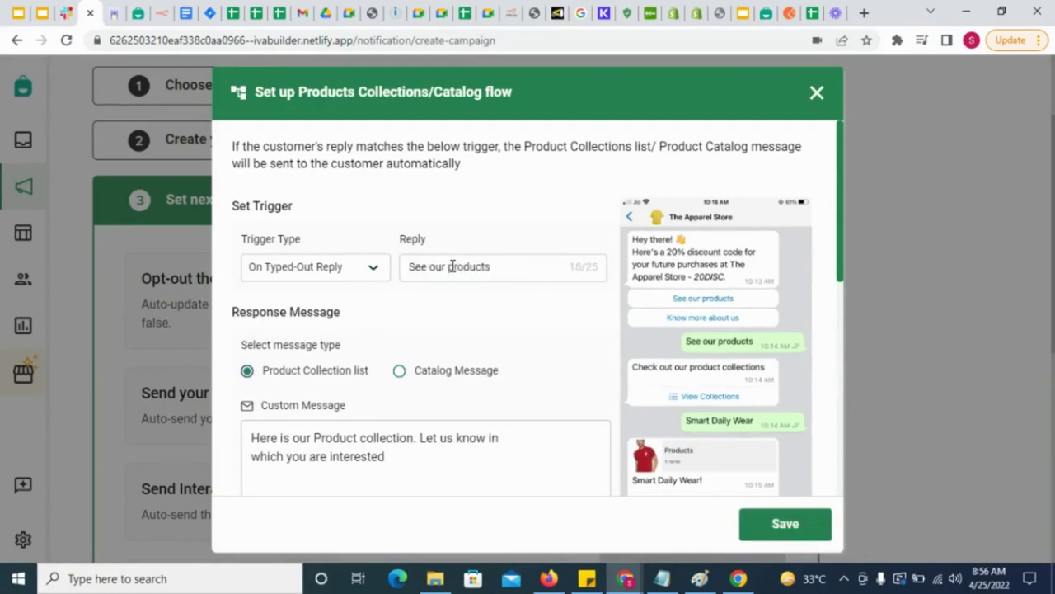
Make the flow's response a Catalog Message for the Trending Westernwear collection.
left_click(400, 375)
left_click(247, 380)
scroll(321, 392, "down", 1)
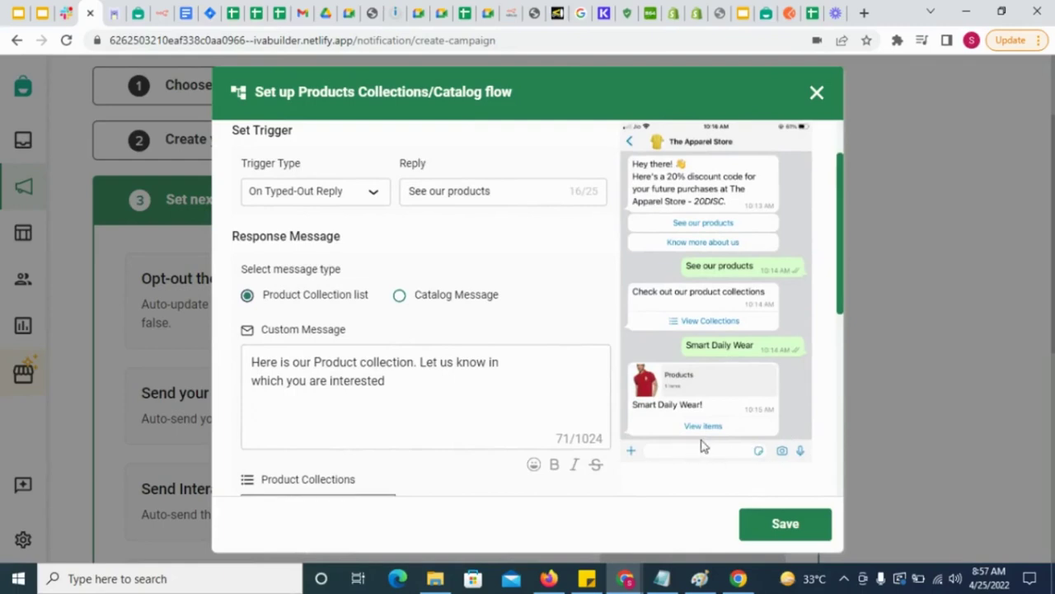
triple_click(284, 363)
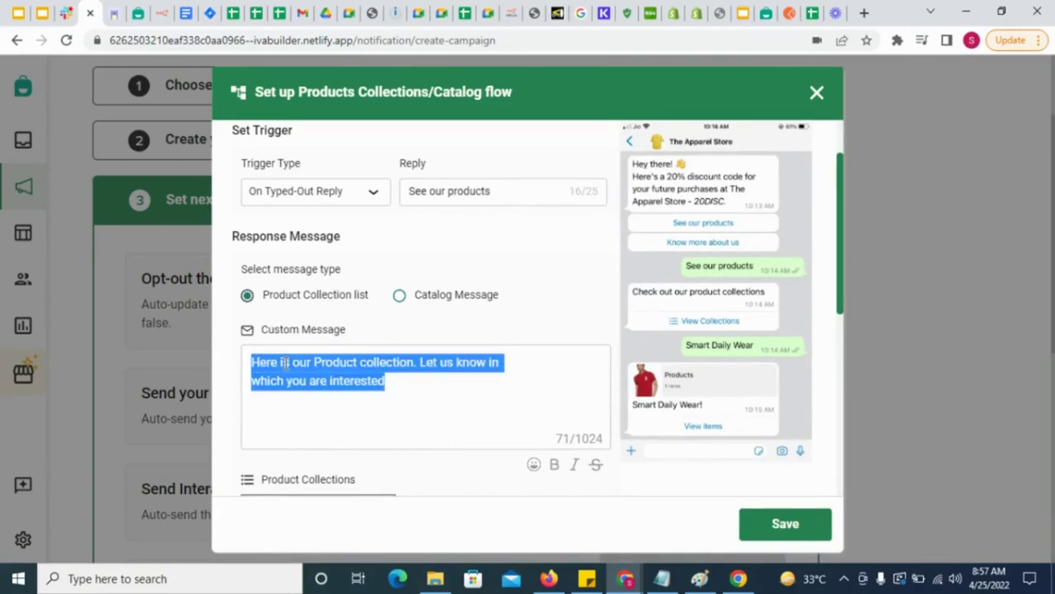
left_click(330, 429)
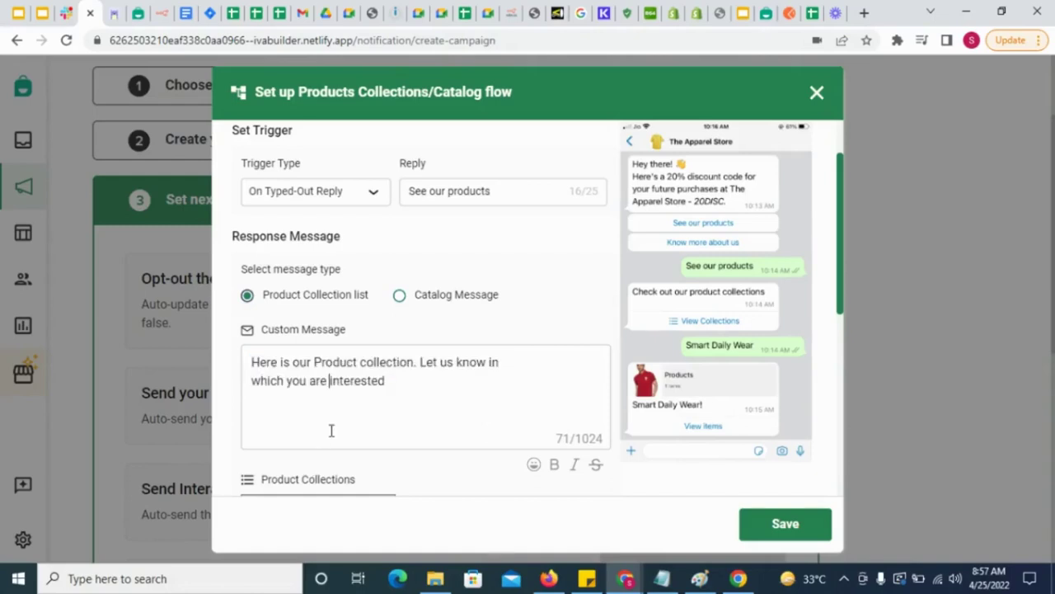
left_click(400, 298)
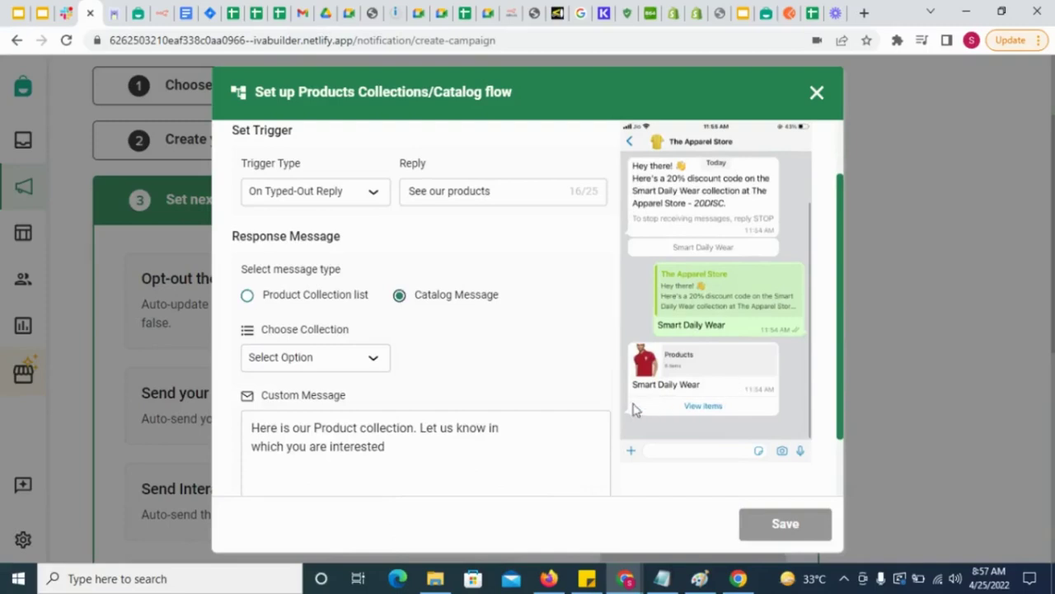
scroll(657, 417, "down", 1)
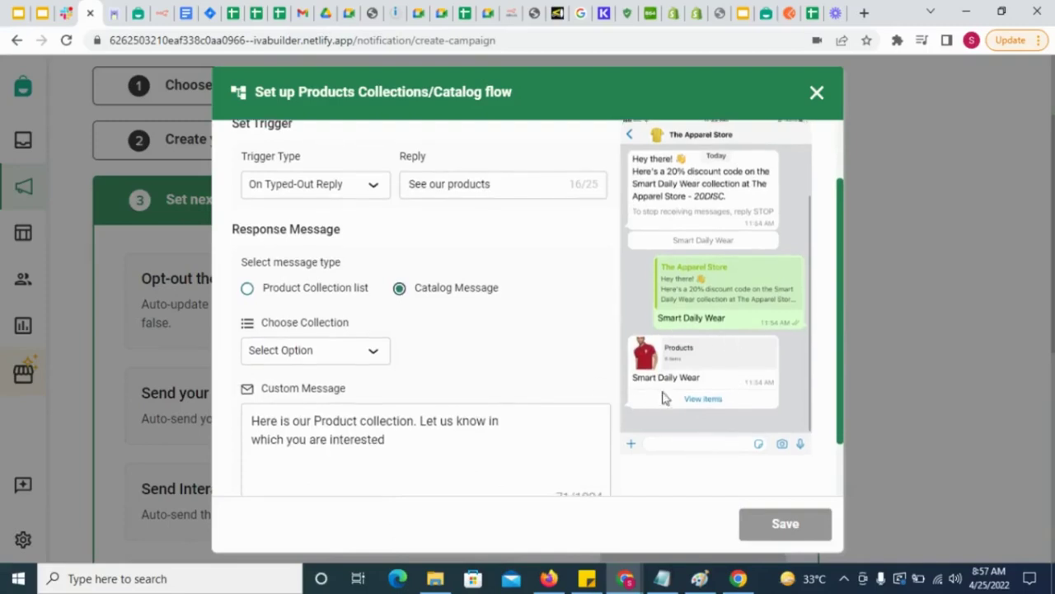
left_click(321, 350)
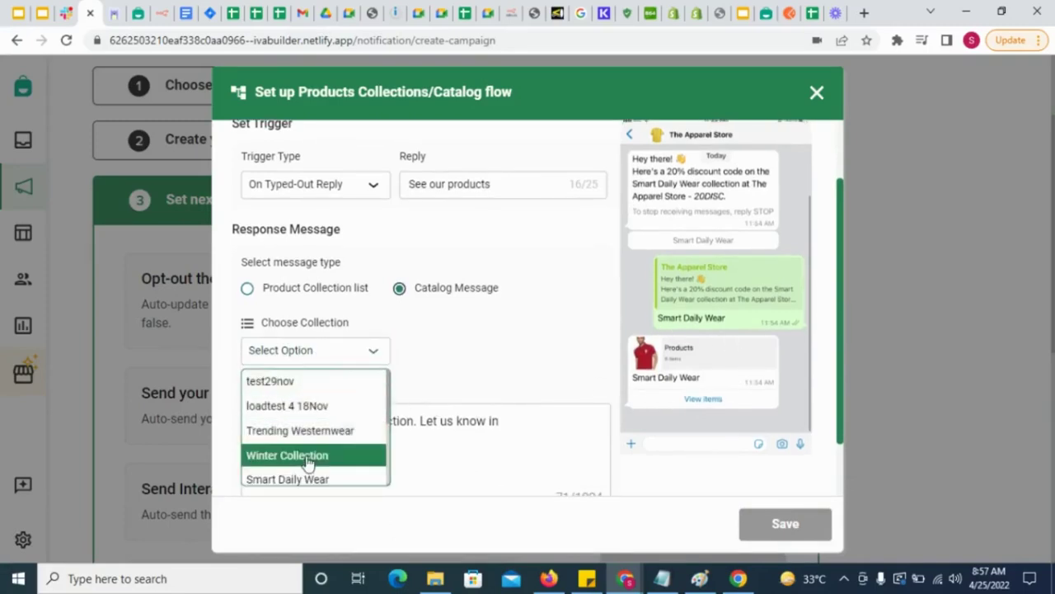
left_click(339, 433)
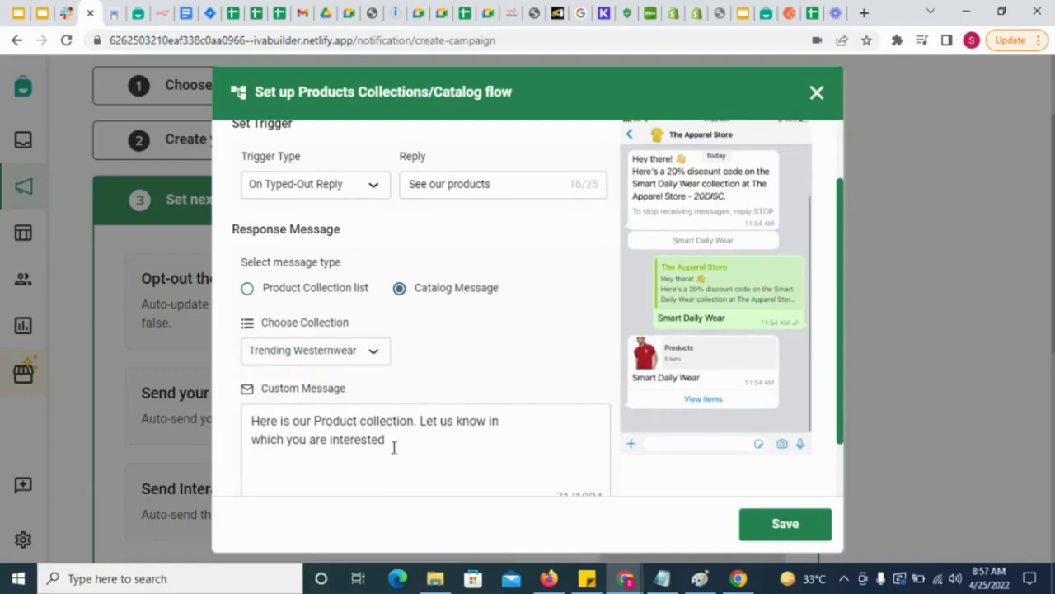
scroll(342, 454, "down", 1)
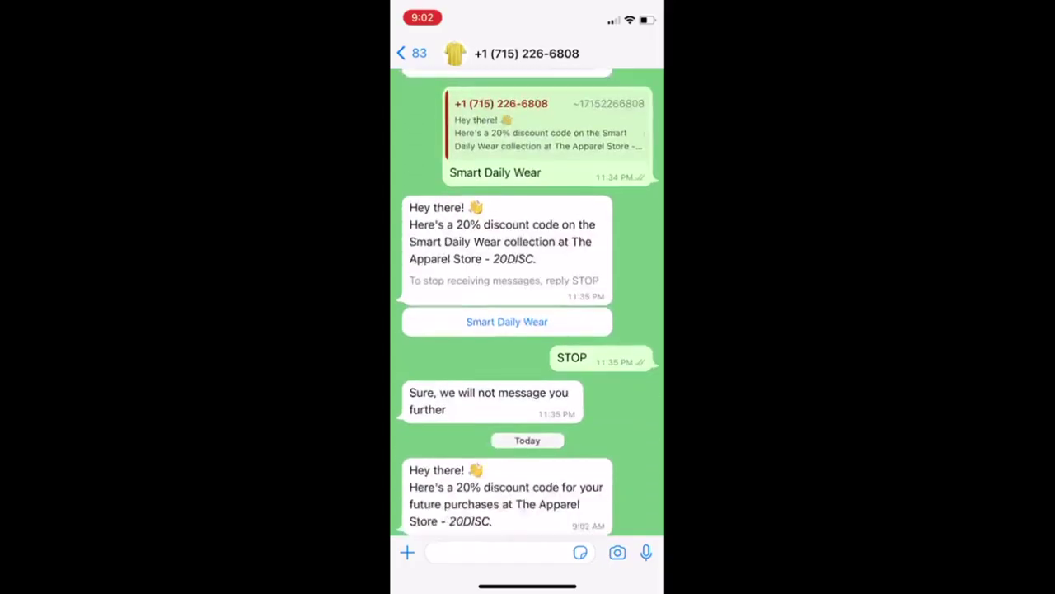
Reply 'See our products', send Winter Collection, then tap Smart Daily Wear and view its items.
left_click(506, 485)
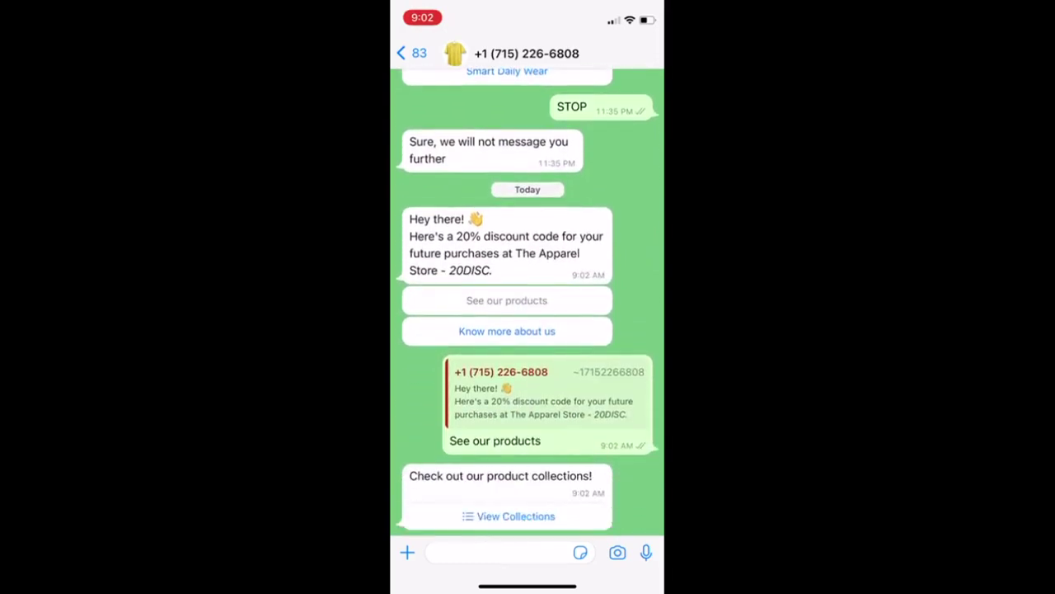
left_click(509, 516)
left_click(448, 285)
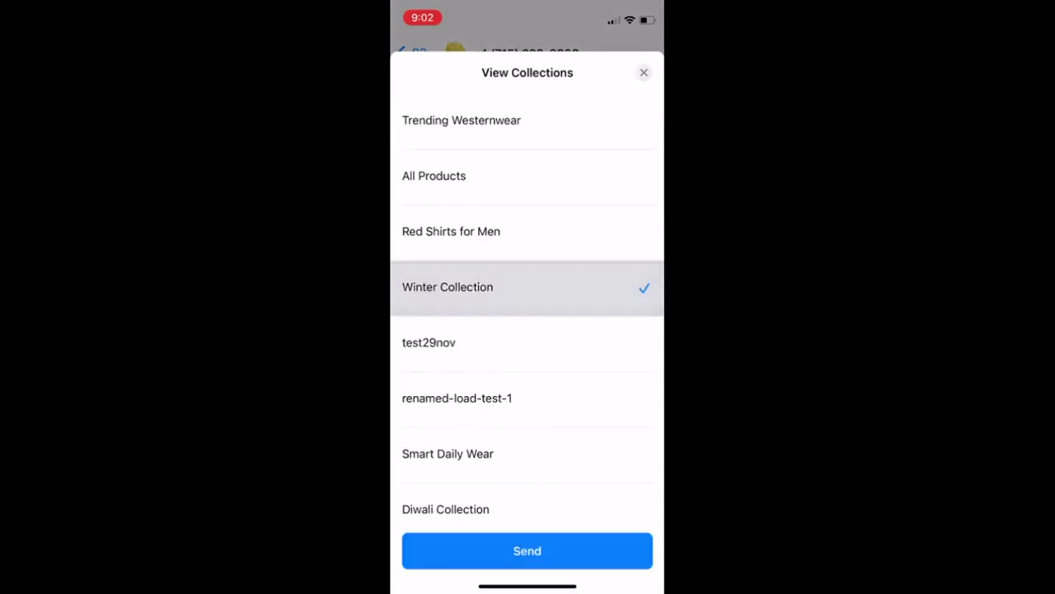
left_click(528, 549)
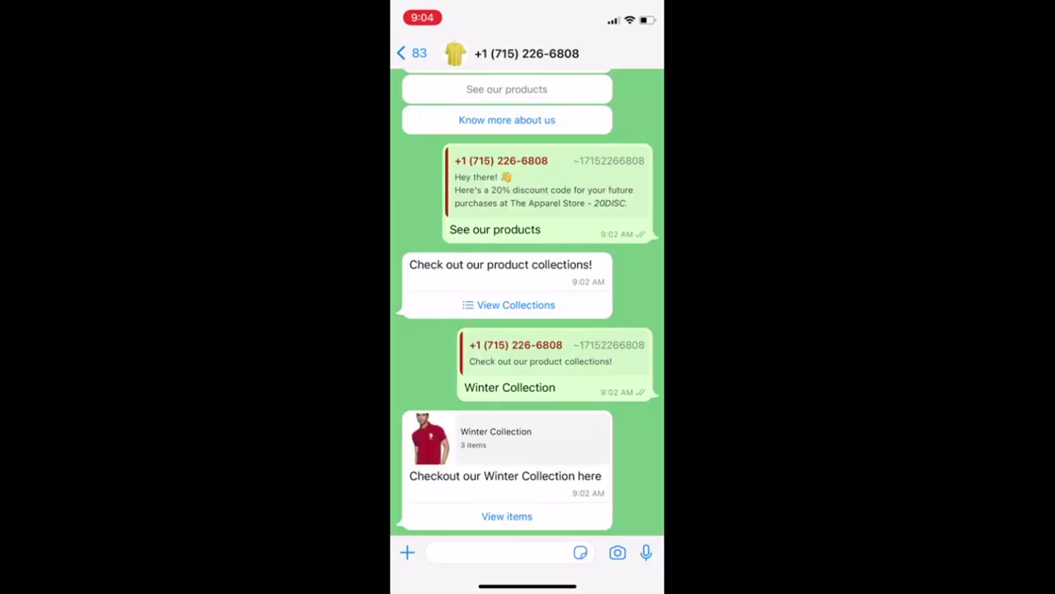
left_click(506, 516)
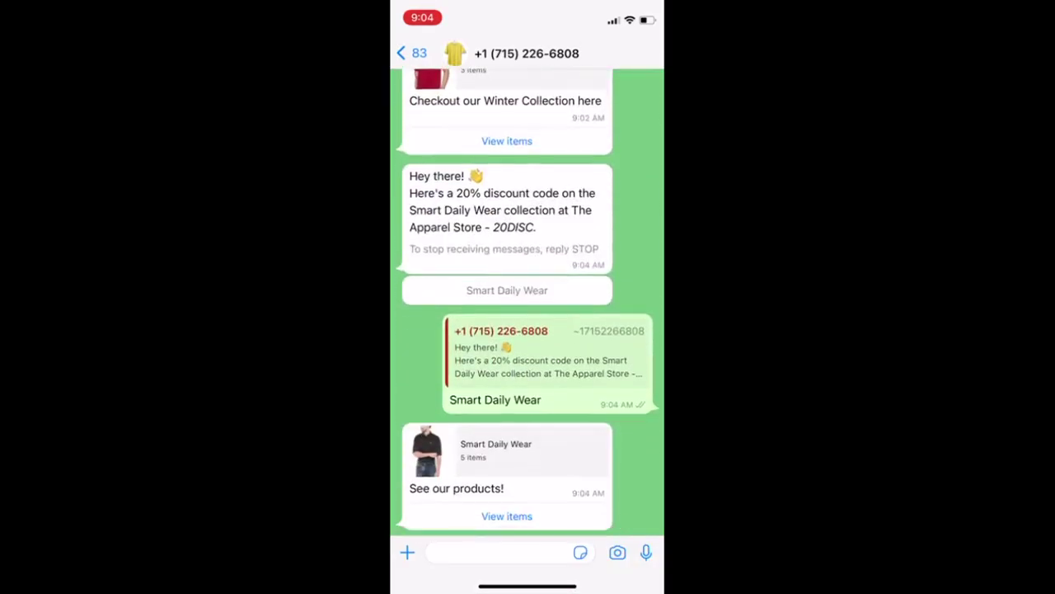
left_click(506, 515)
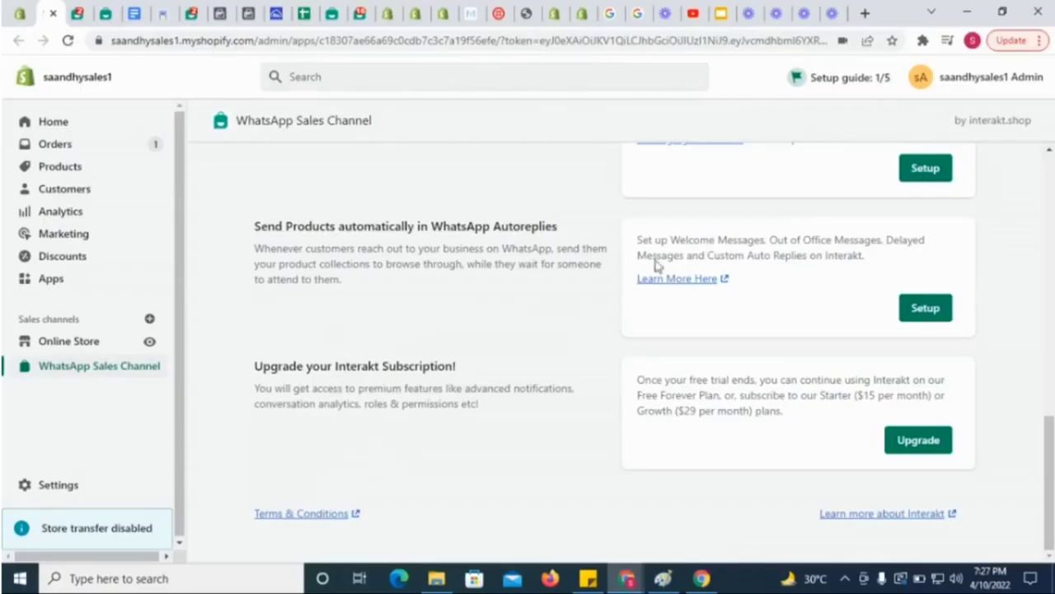
Add the product collections list to the Out of Office autoreply, then close the customer's inbox chat.
left_click(921, 314)
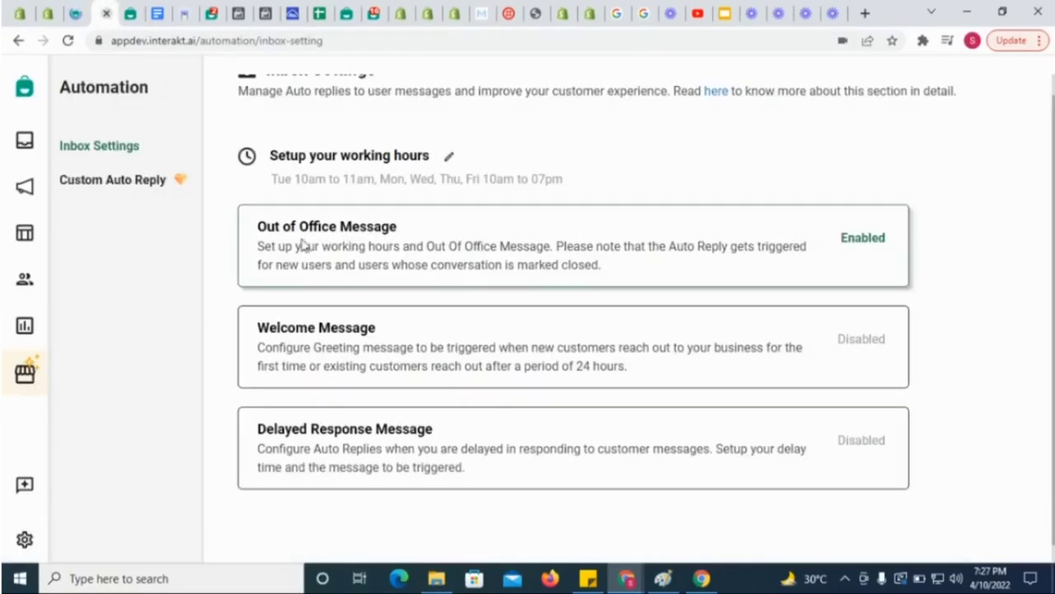
left_click(341, 253)
scroll(283, 258, "down", 2)
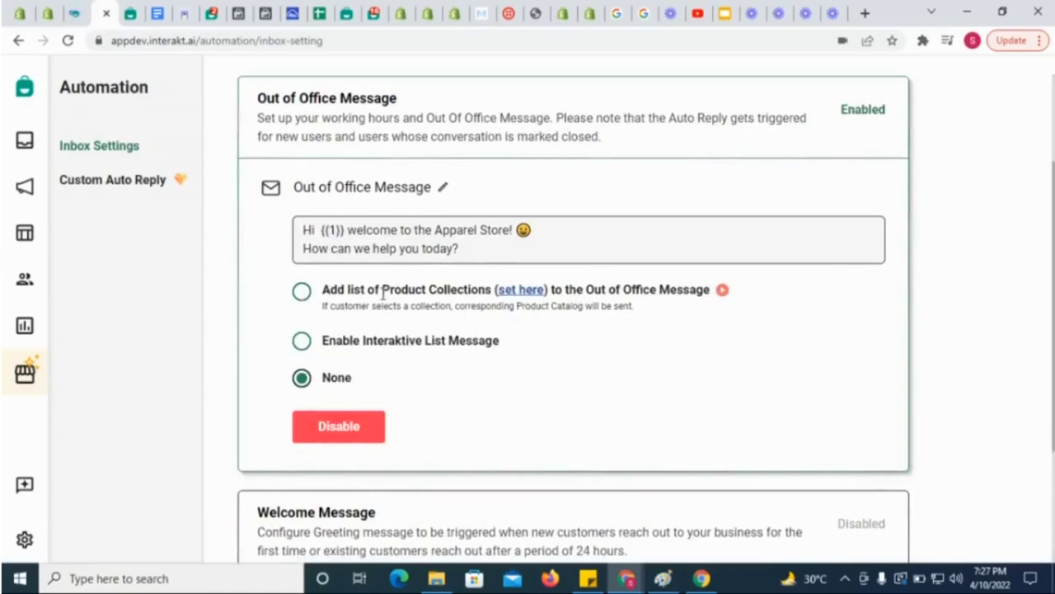
left_click(305, 292)
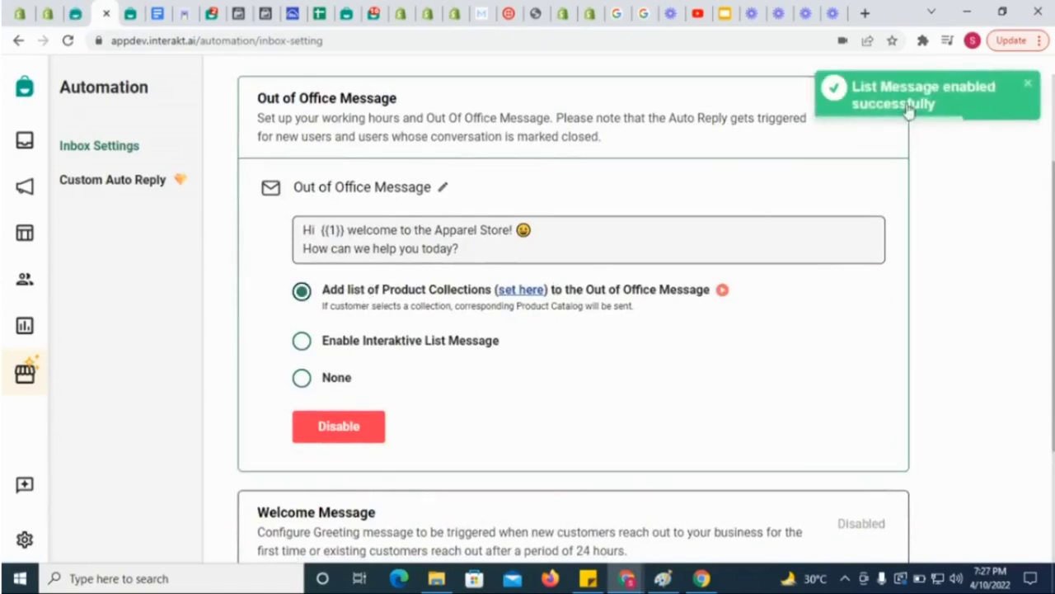
left_click(25, 146)
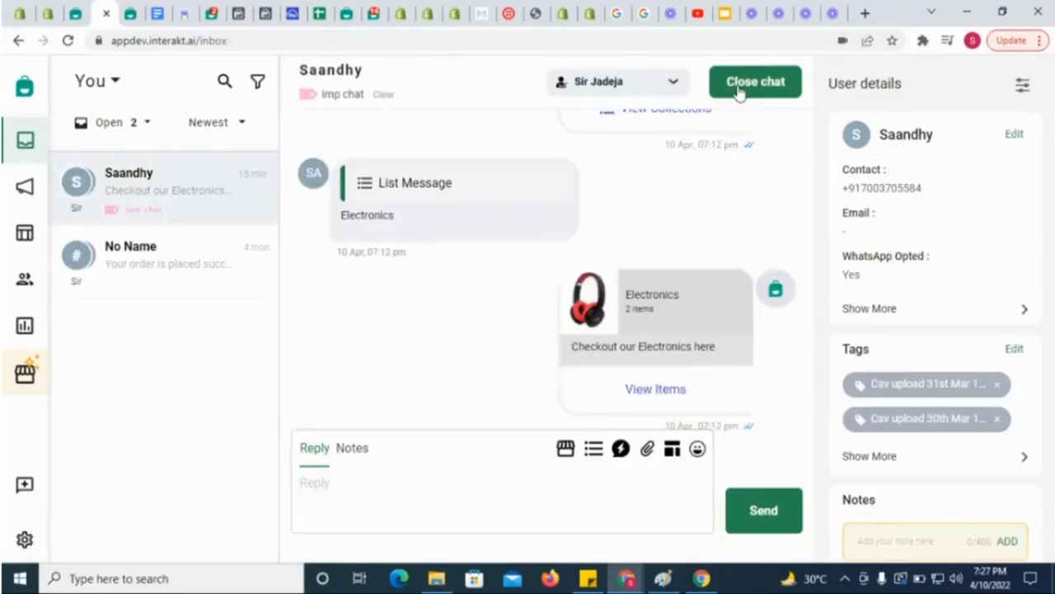
left_click(740, 90)
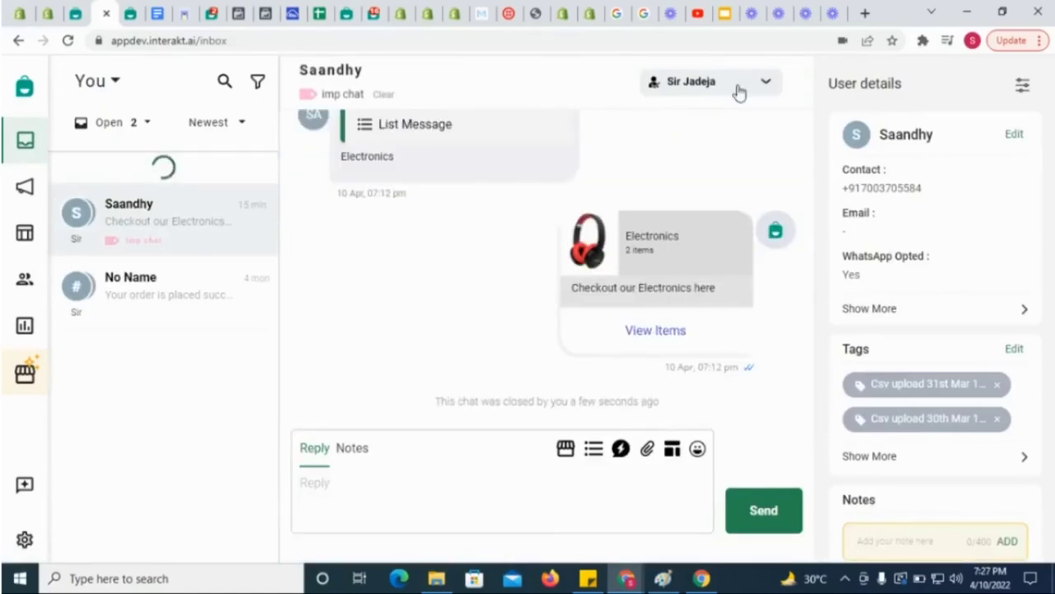